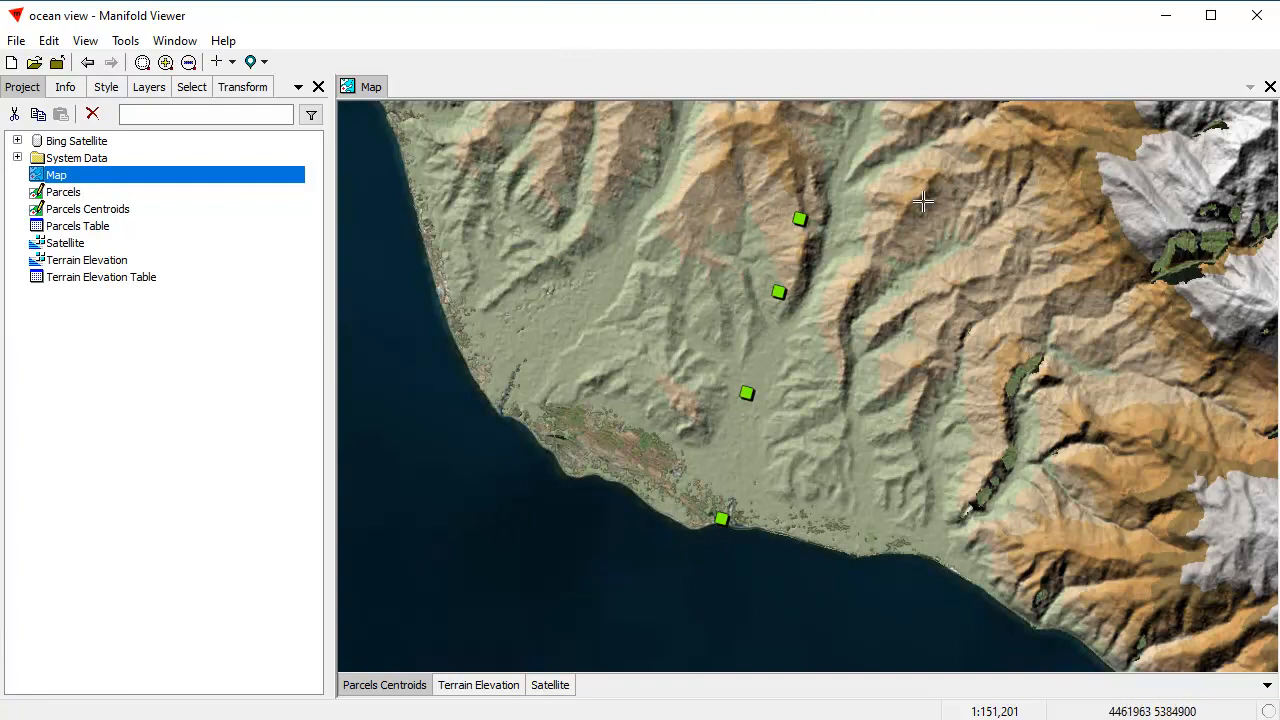
Step: Hide and redisplay the Parcels Centroids, Terrain Elevation and Satellite layers to examine what each contributes to the map
click(421, 686)
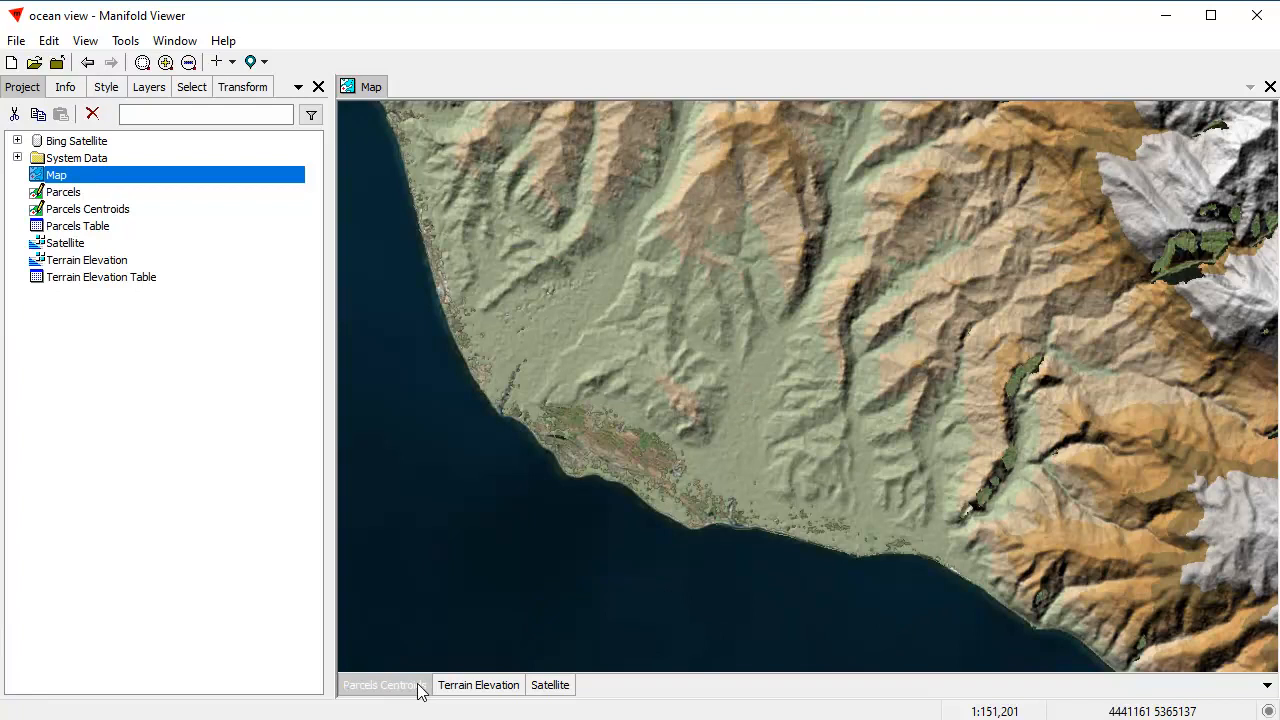
click(421, 686)
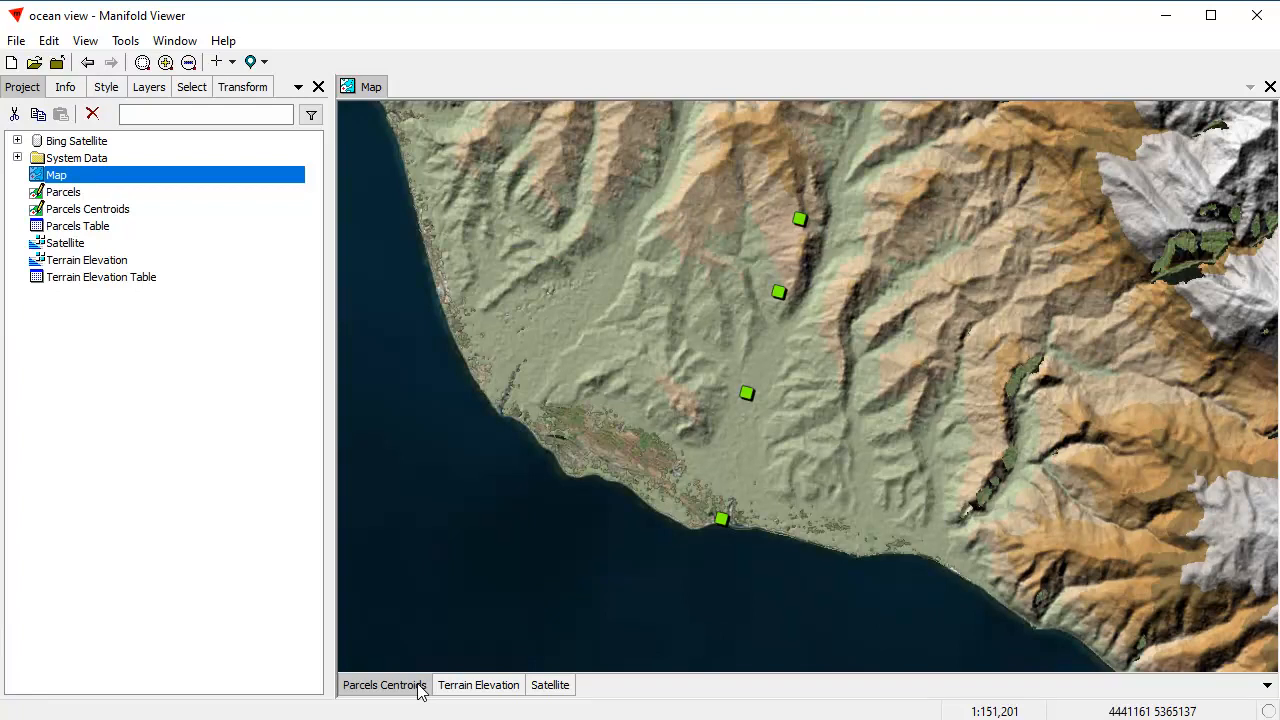
click(496, 690)
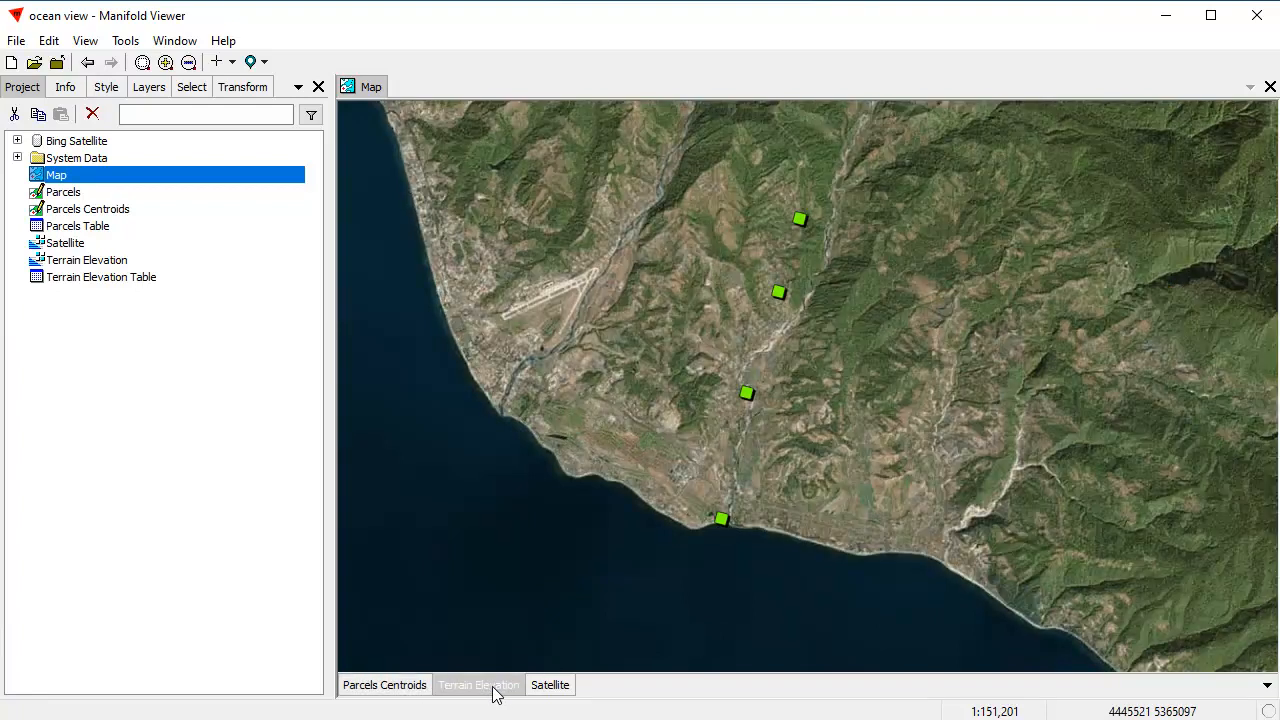
click(494, 688)
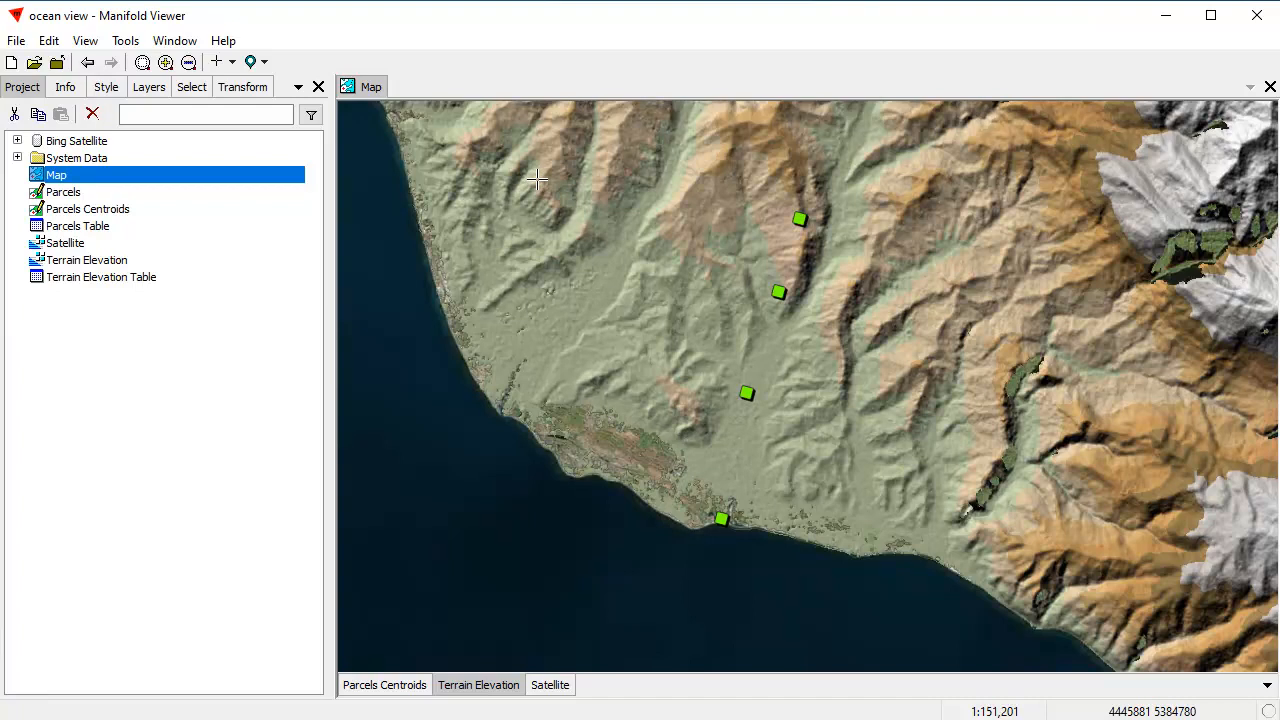
shift+click(505, 686)
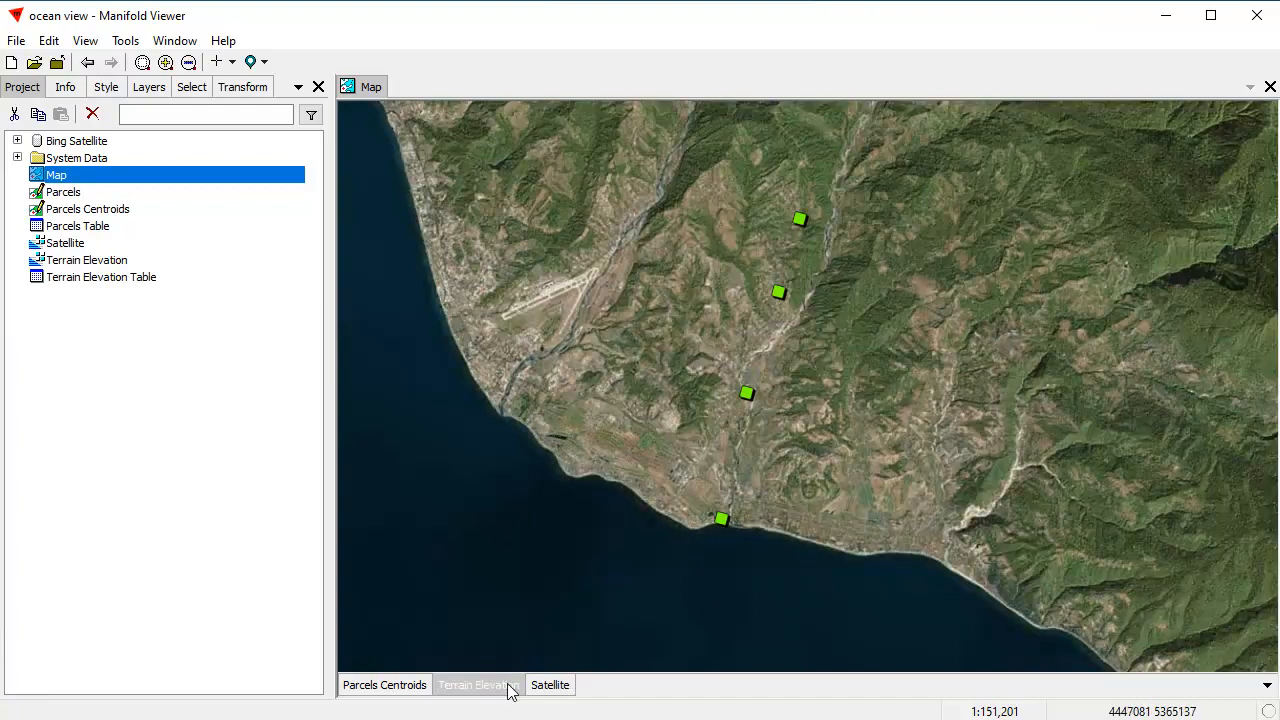
shift+click(551, 686)
shift+click(551, 686)
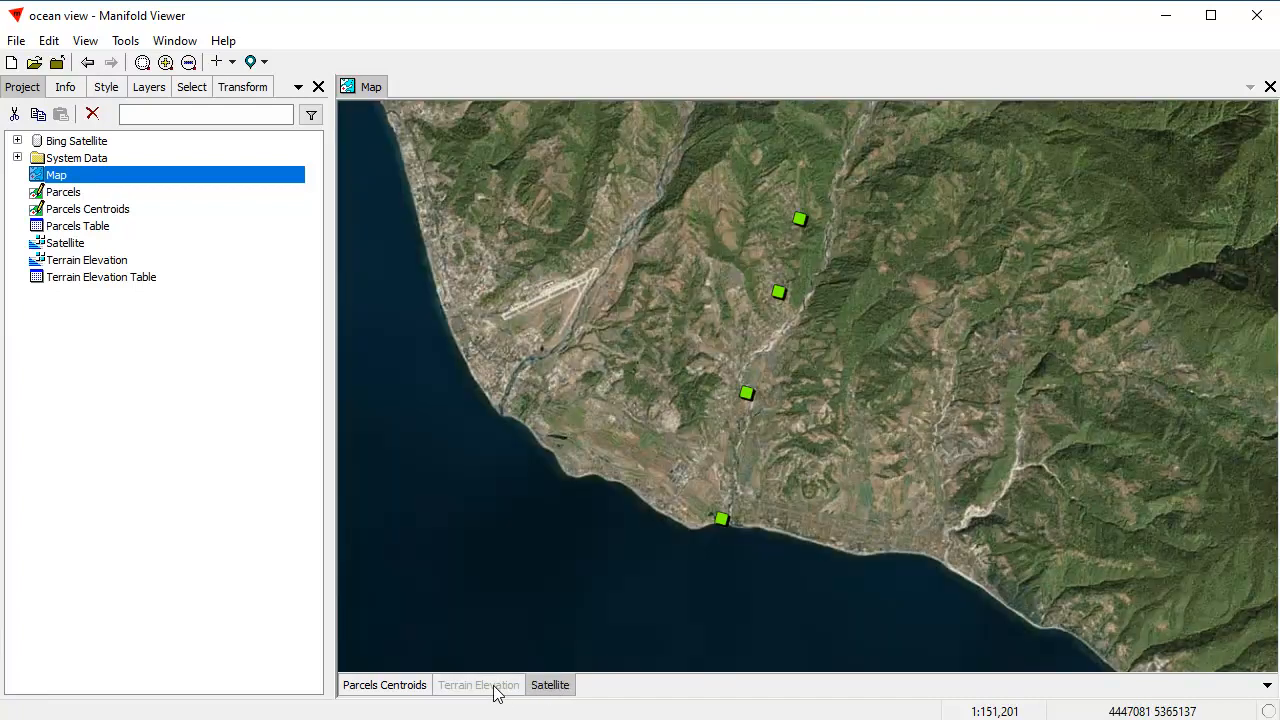
shift+click(486, 686)
shift+click(551, 686)
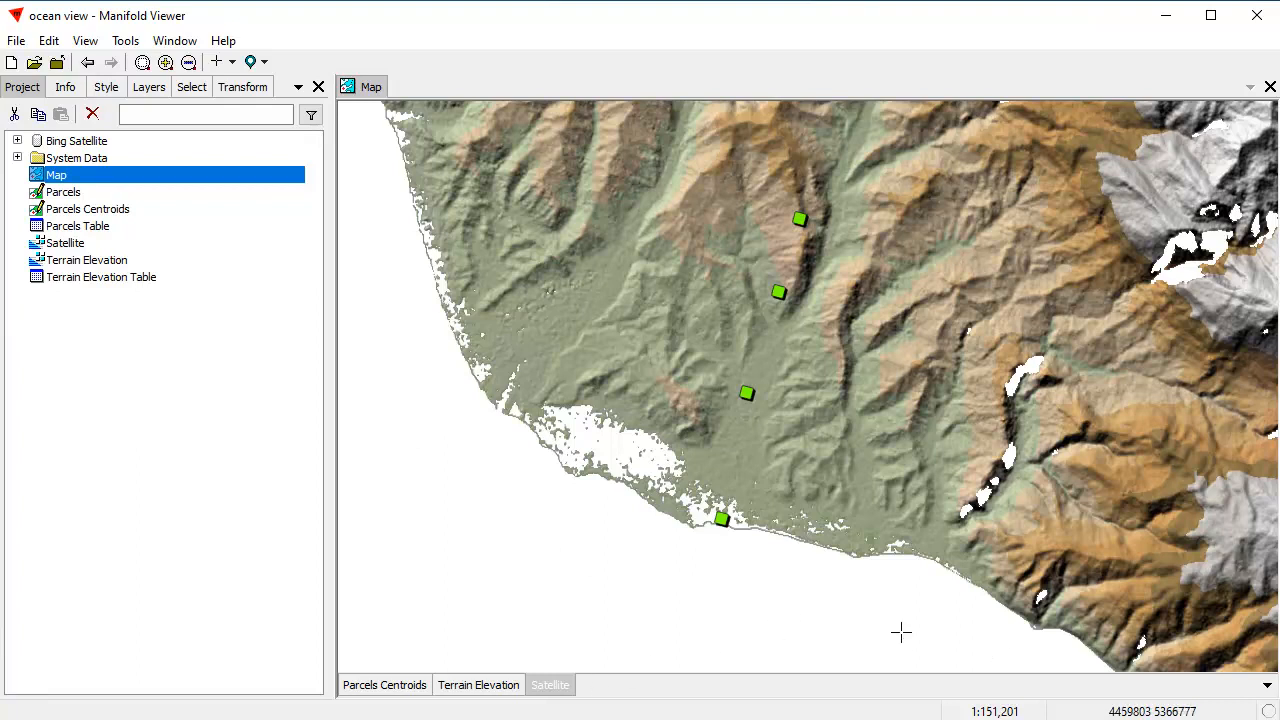
click(556, 689)
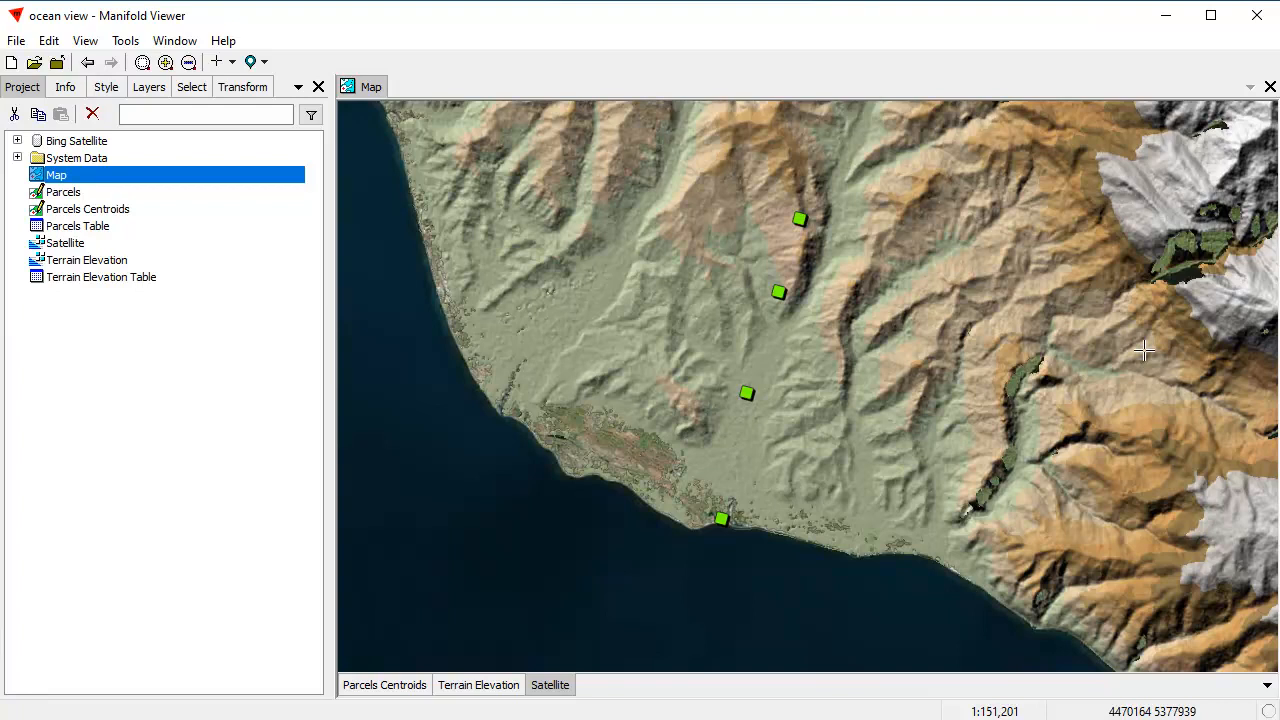
Step: Open the Parcels Centroids layer's table as a small undocked window over the map's southeast area
right_click(380, 687)
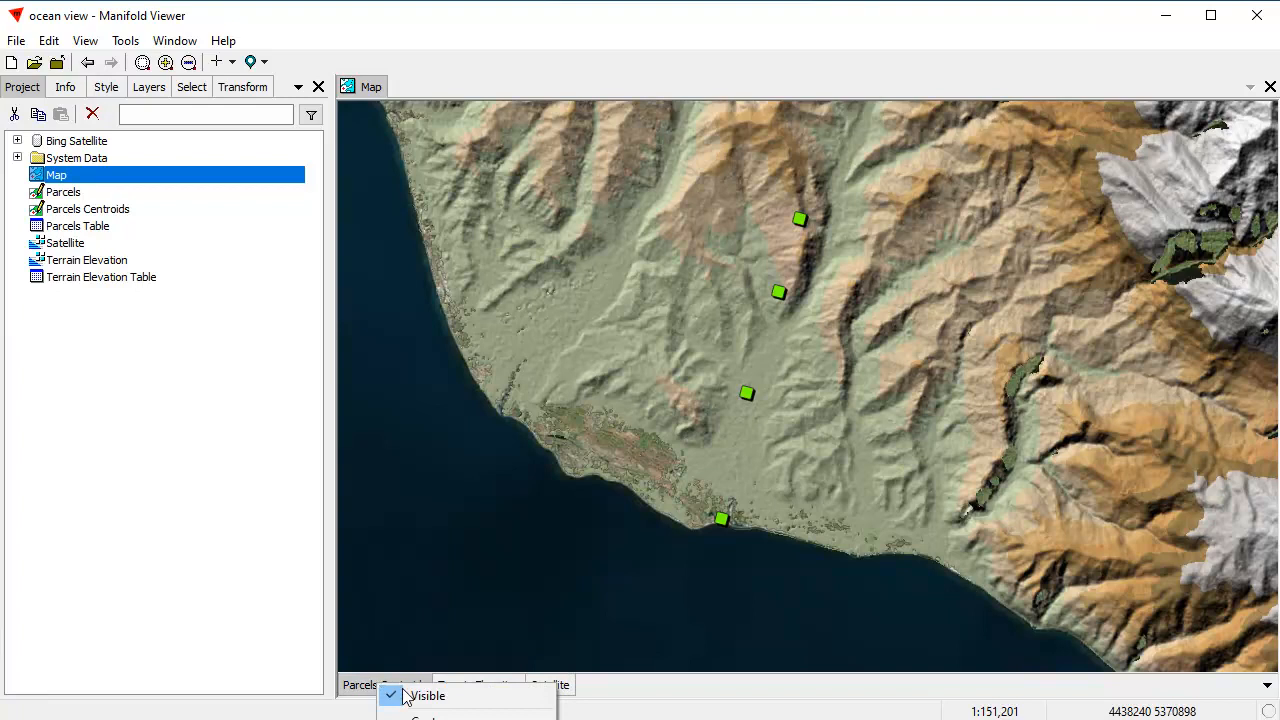
click(450, 719)
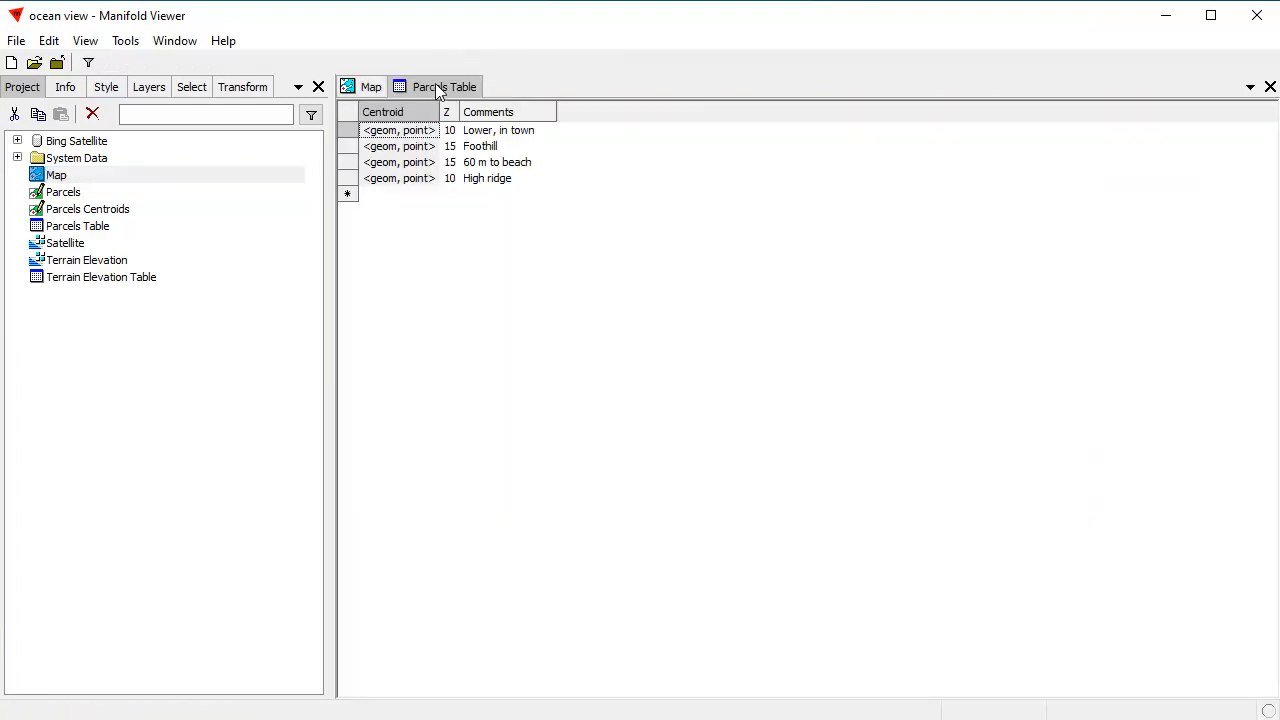
drag(435, 83, 680, 294)
drag(1268, 650, 644, 306)
drag(531, 137, 1134, 461)
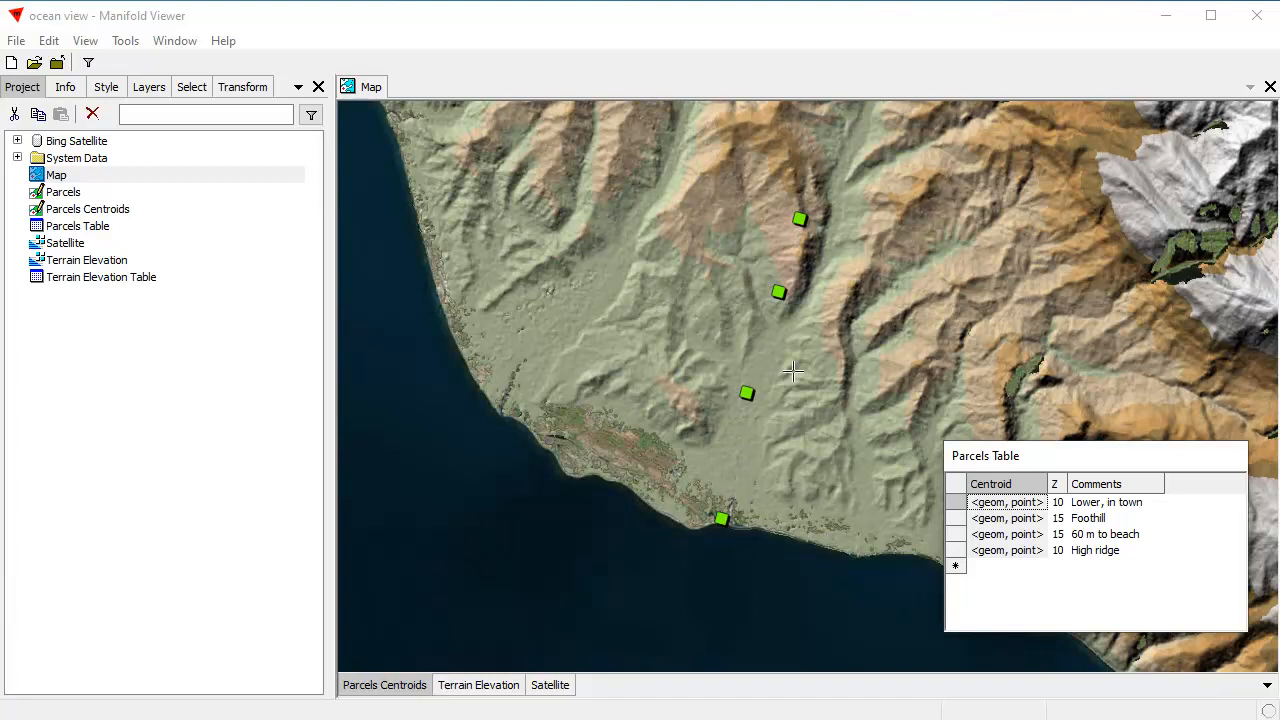
Step: Select the "60 m to beach" and "High ridge" parcels, and close the Parcels Table
click(1108, 537)
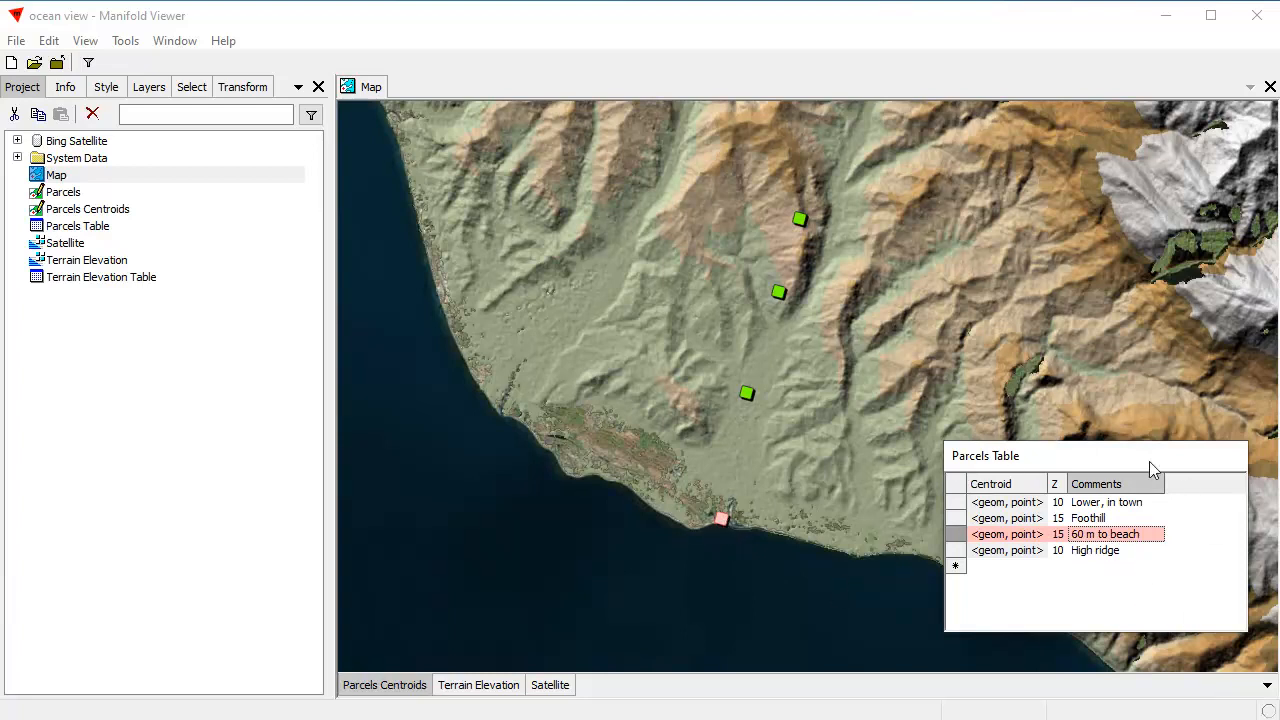
click(360, 88)
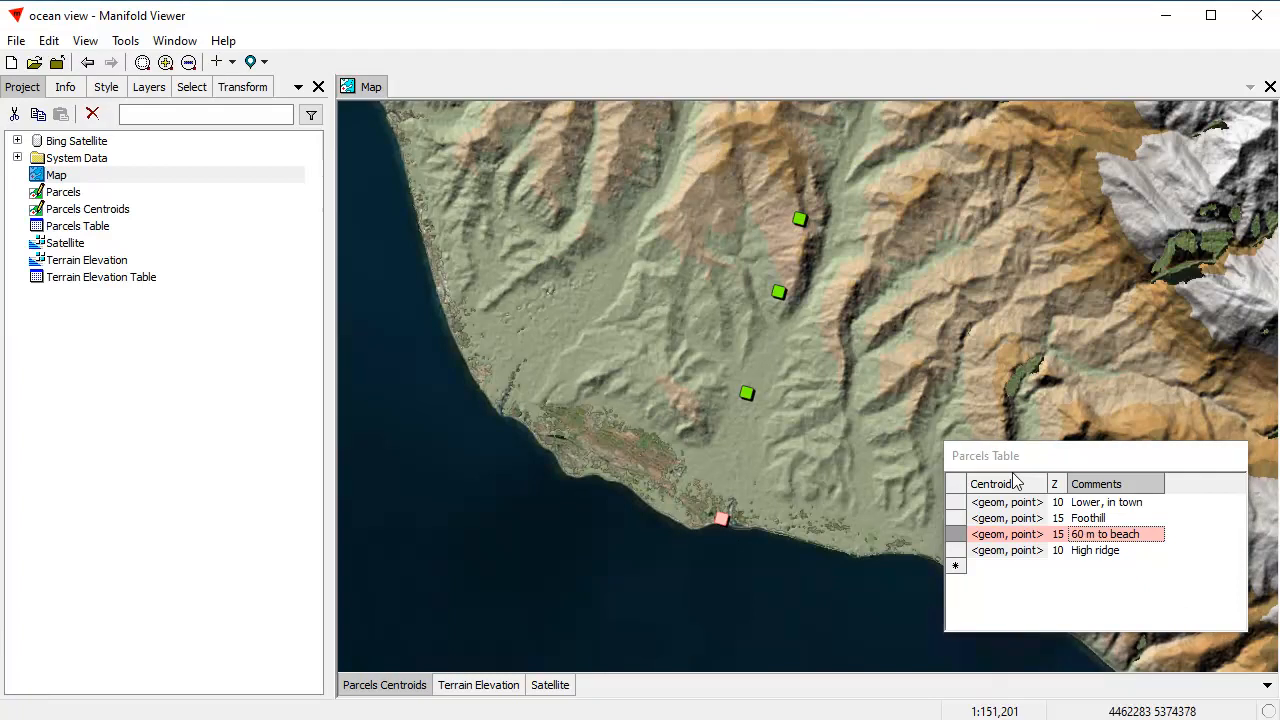
click(1040, 537)
click(1040, 540)
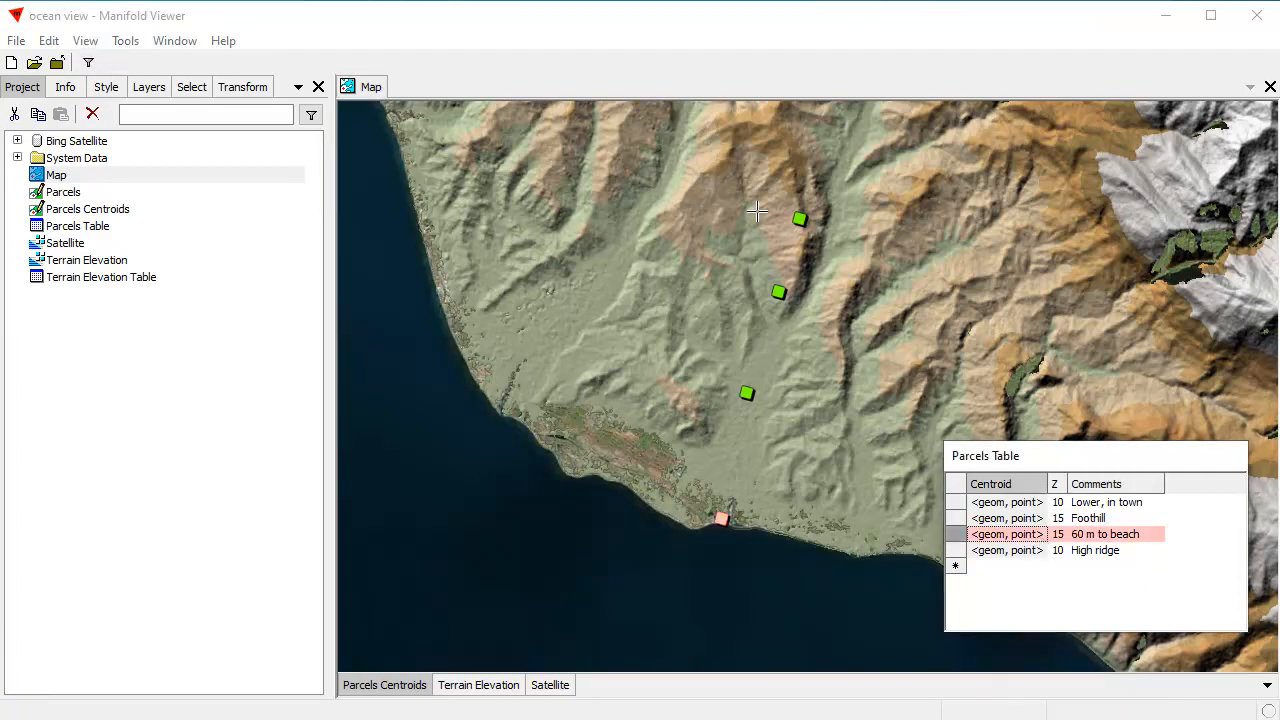
drag(675, 482, 771, 565)
drag(776, 195, 855, 261)
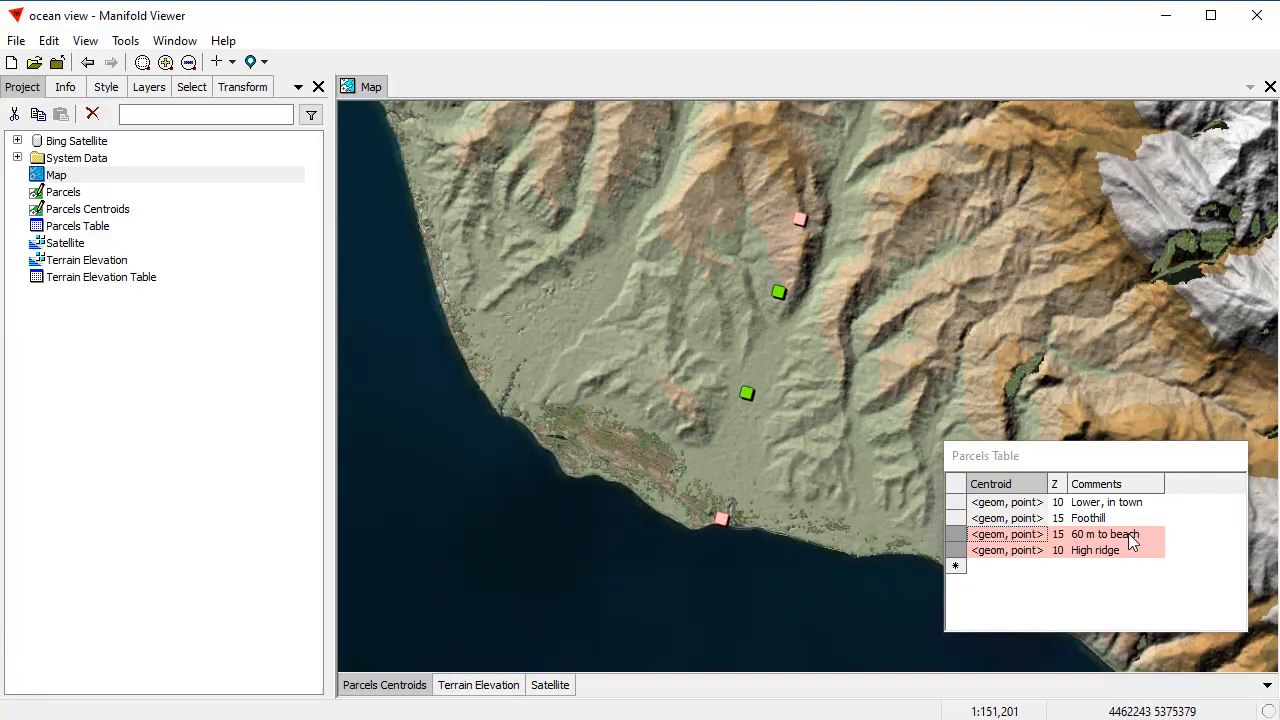
right_click(1080, 460)
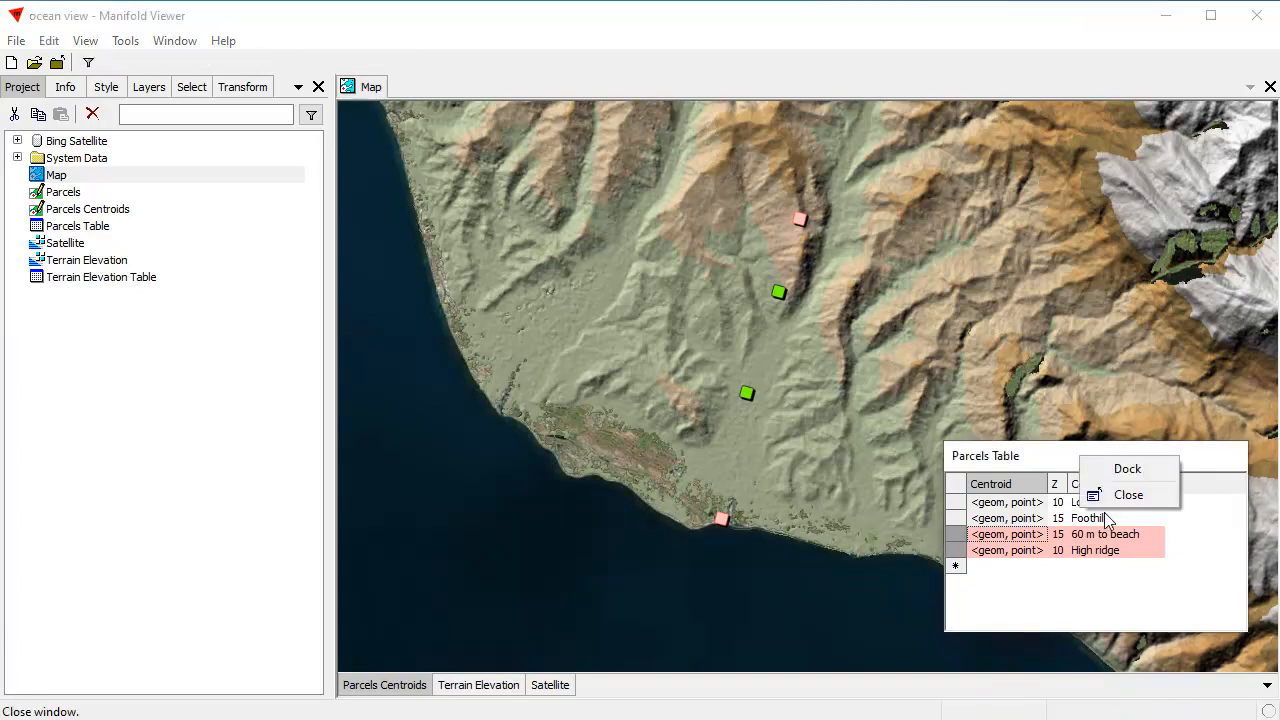
click(1118, 500)
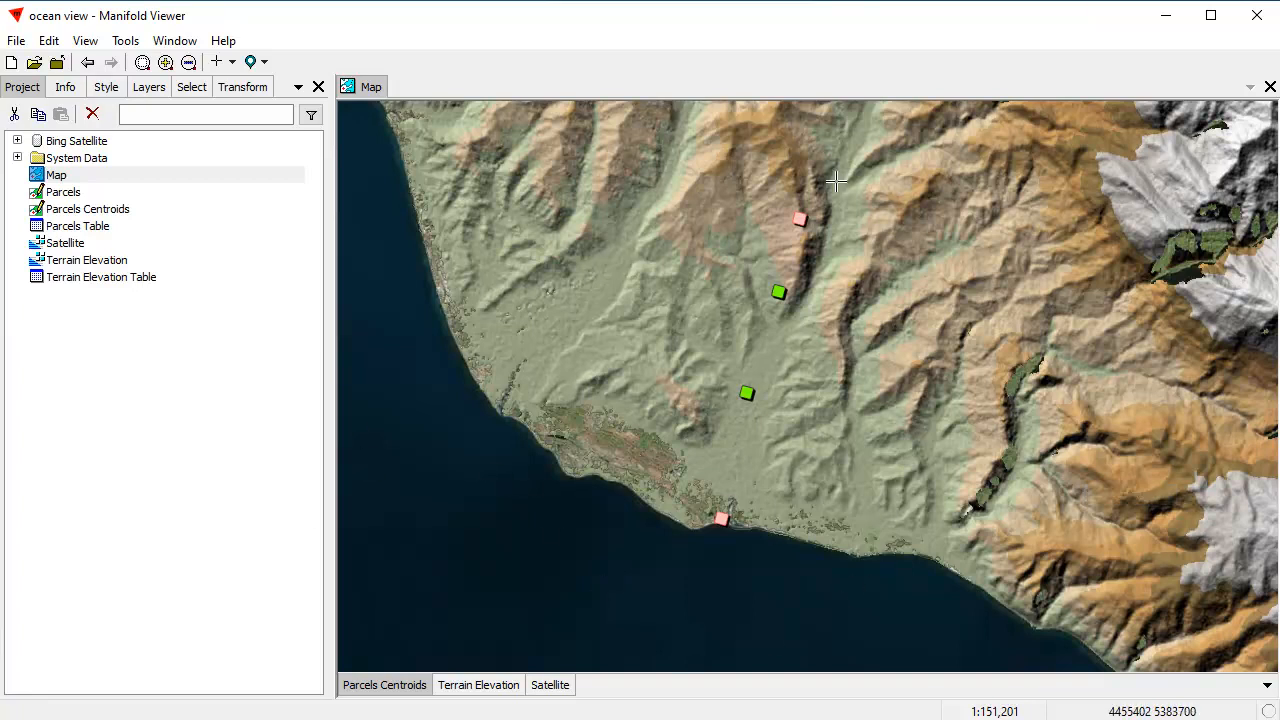
Step: Open the Viewshed transform for the Tile field of the Terrain Elevation layer
click(245, 87)
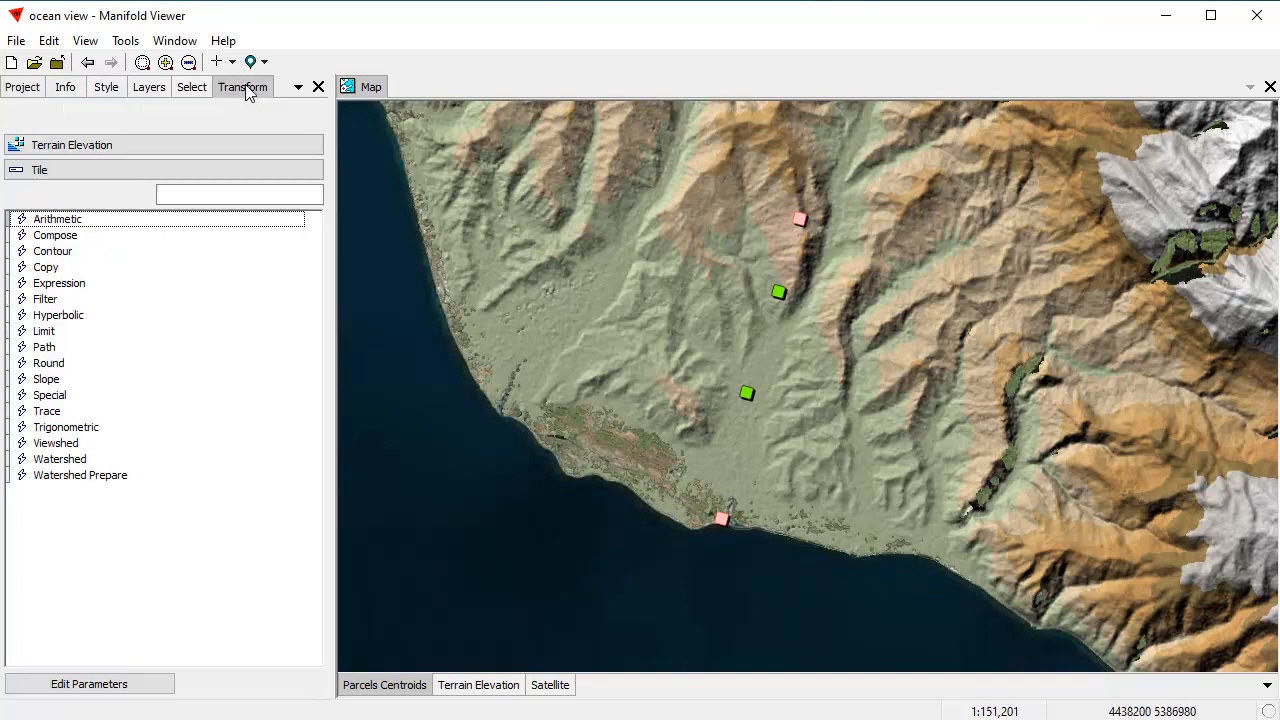
click(103, 146)
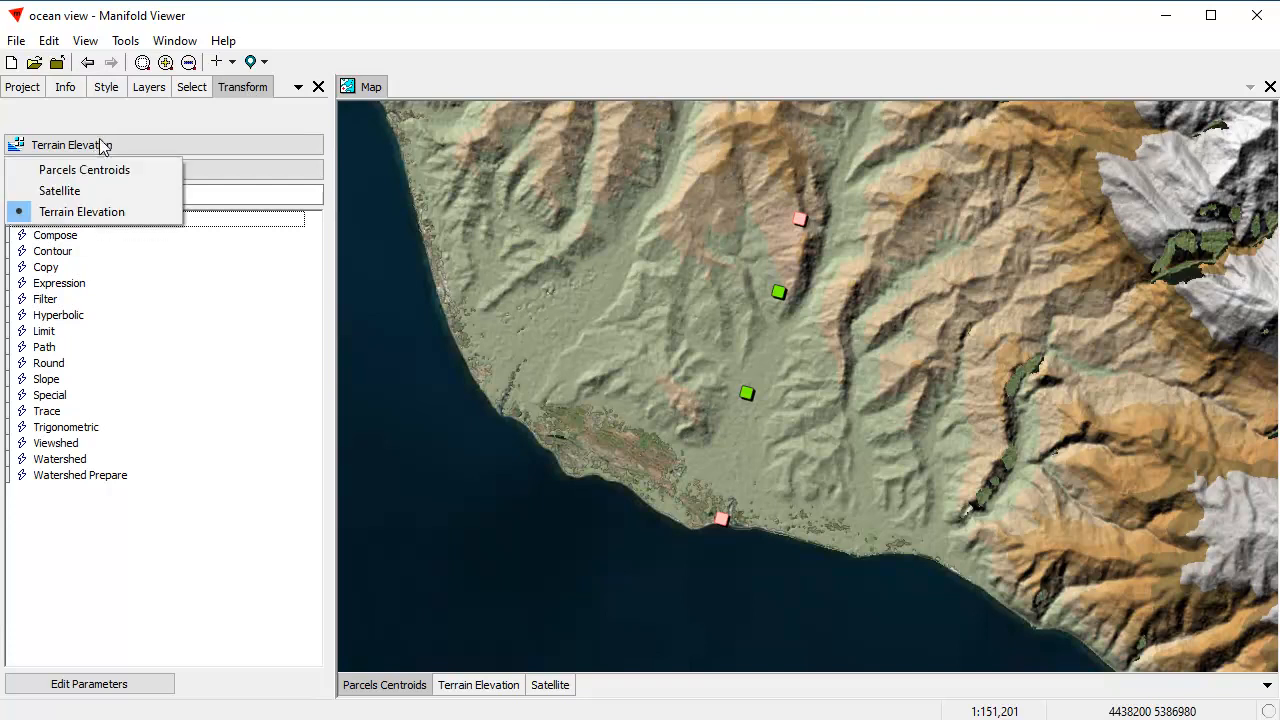
click(70, 211)
click(66, 172)
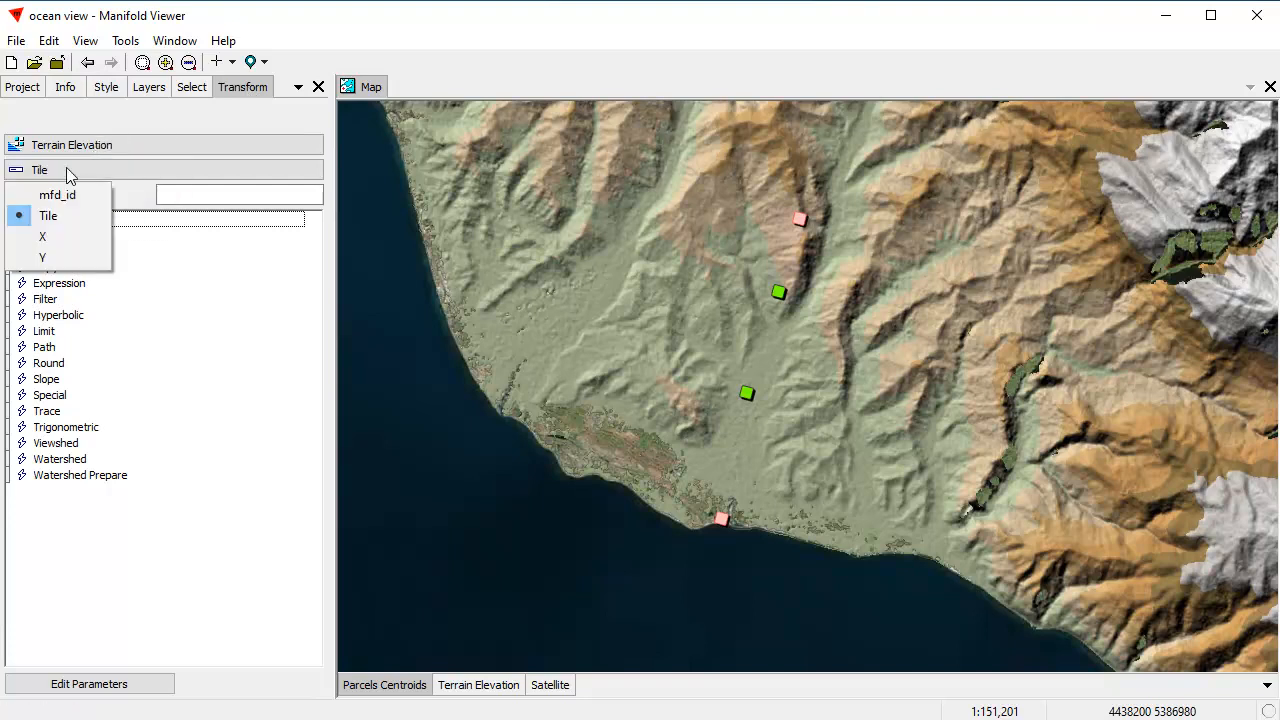
click(58, 216)
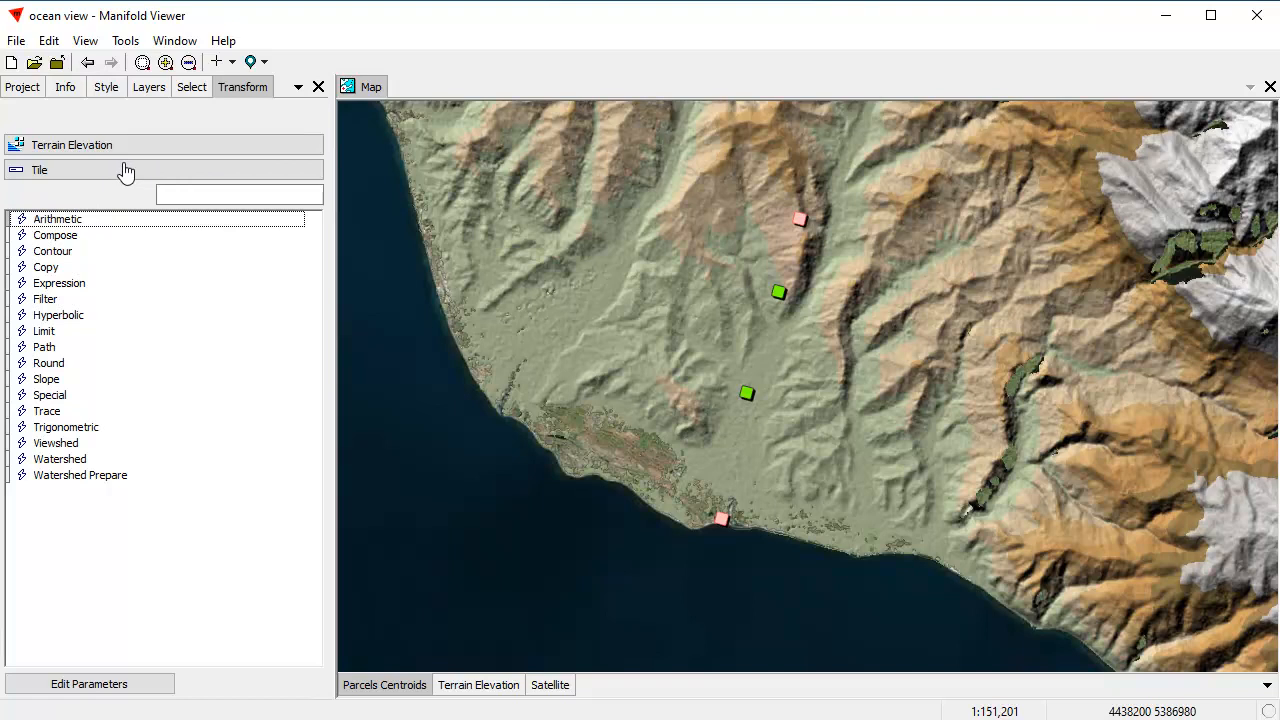
double_click(67, 445)
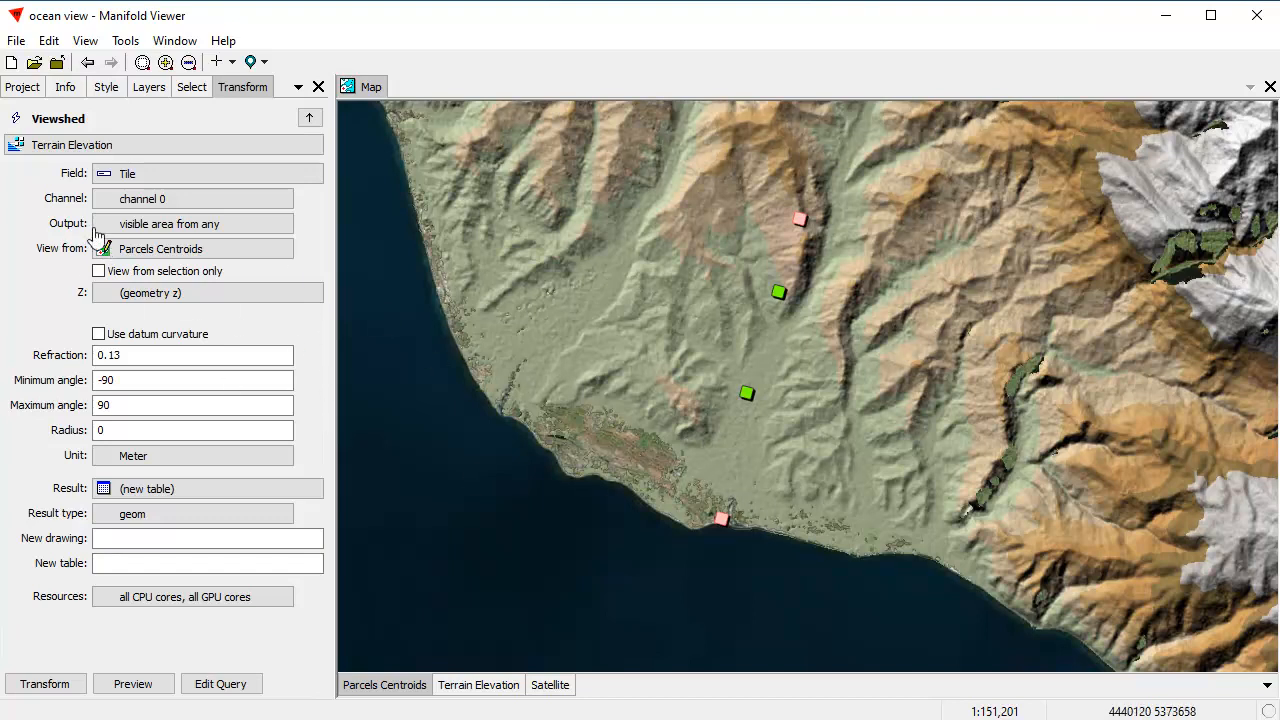
Step: Restrict the viewshed to the selected parcels, take observer heights from the Z field, and preview the visible area
click(98, 271)
click(110, 294)
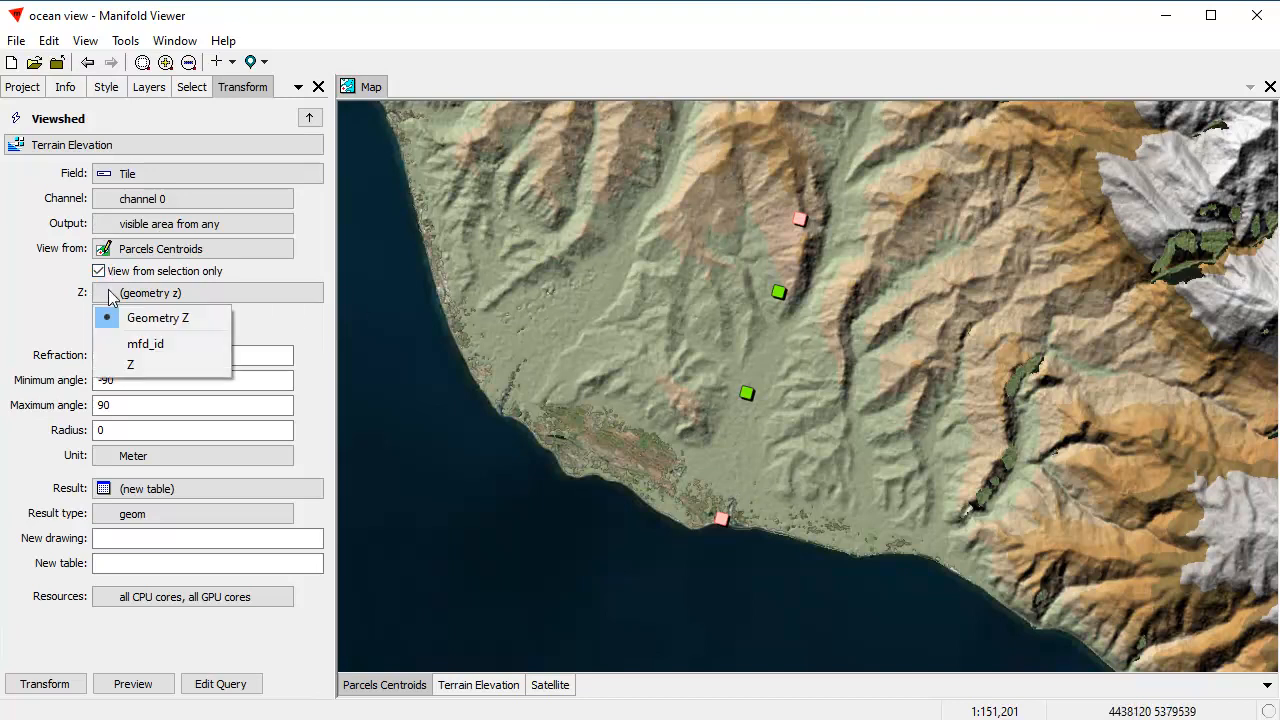
click(138, 364)
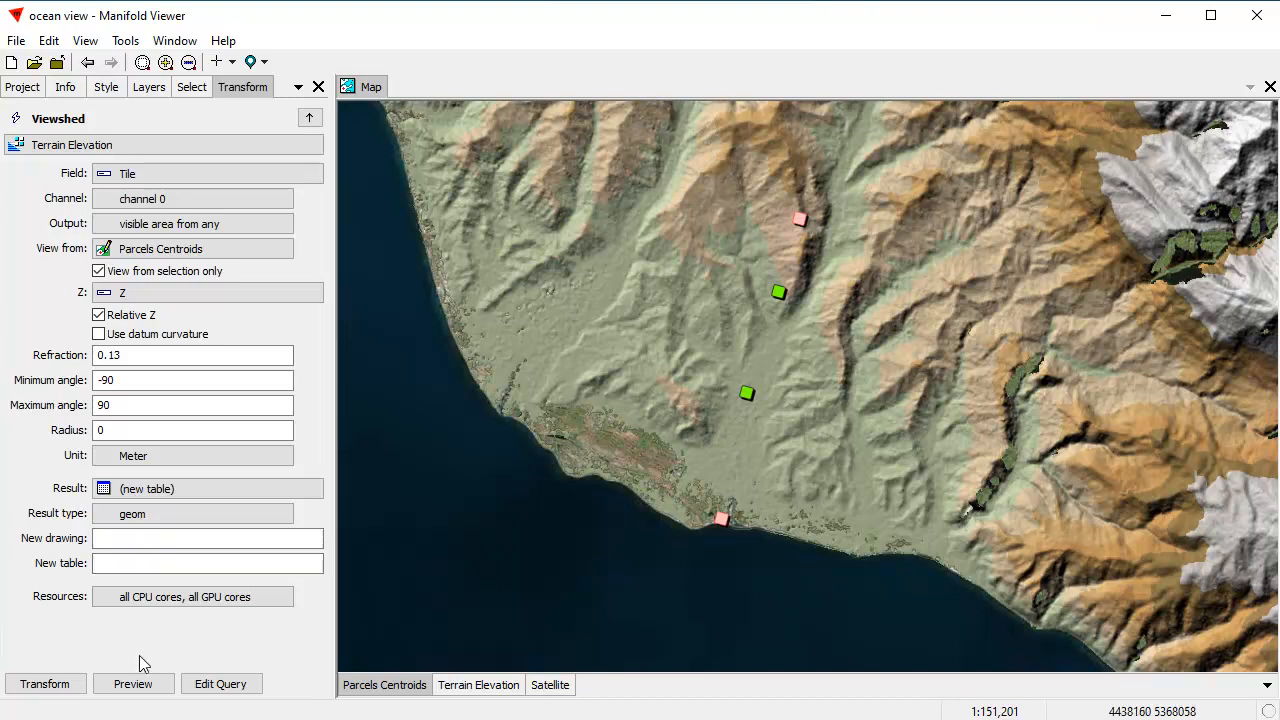
click(133, 684)
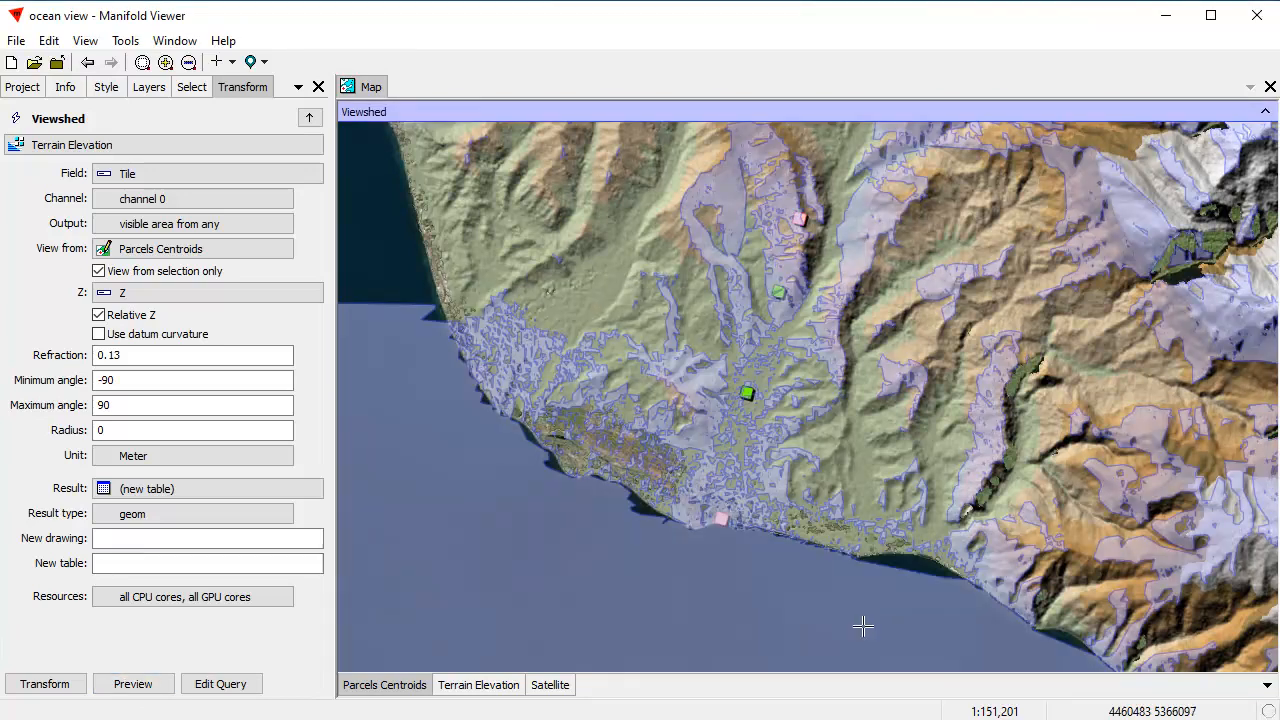
Step: Show the viewshed preview at 100% opacity and inspect the coastline near the beach parcel up close
click(1015, 109)
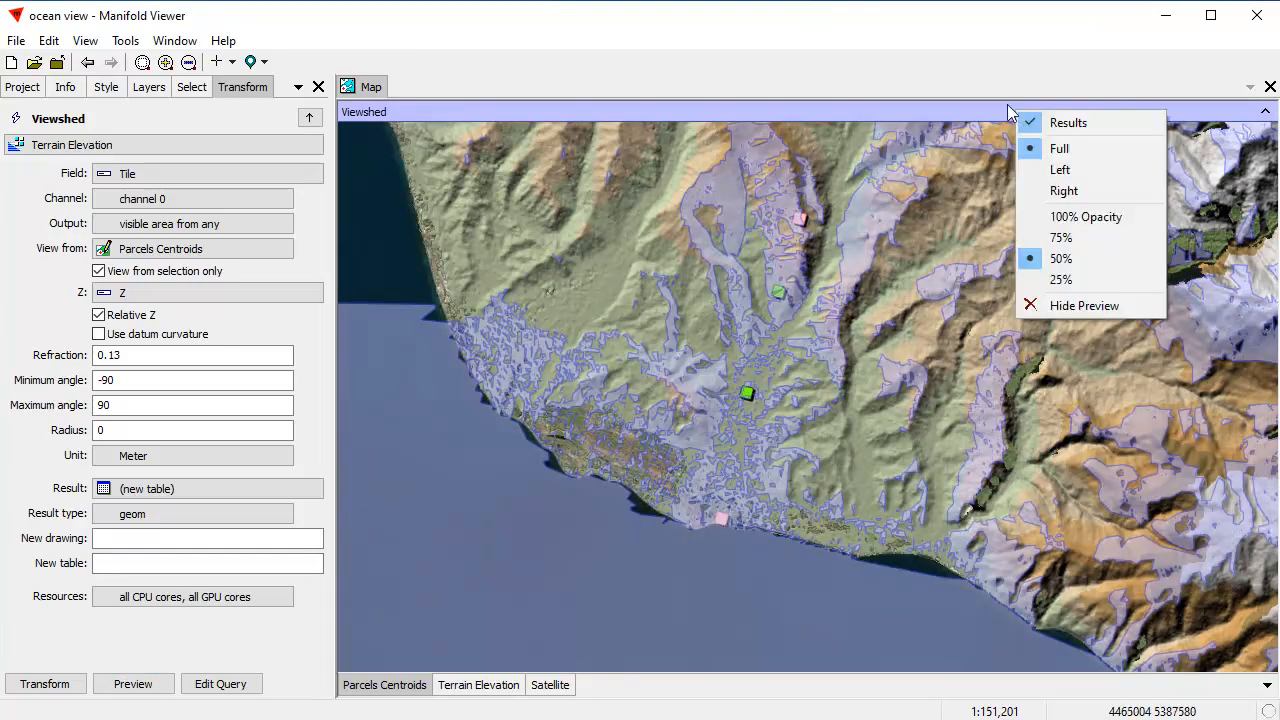
click(1110, 214)
click(940, 111)
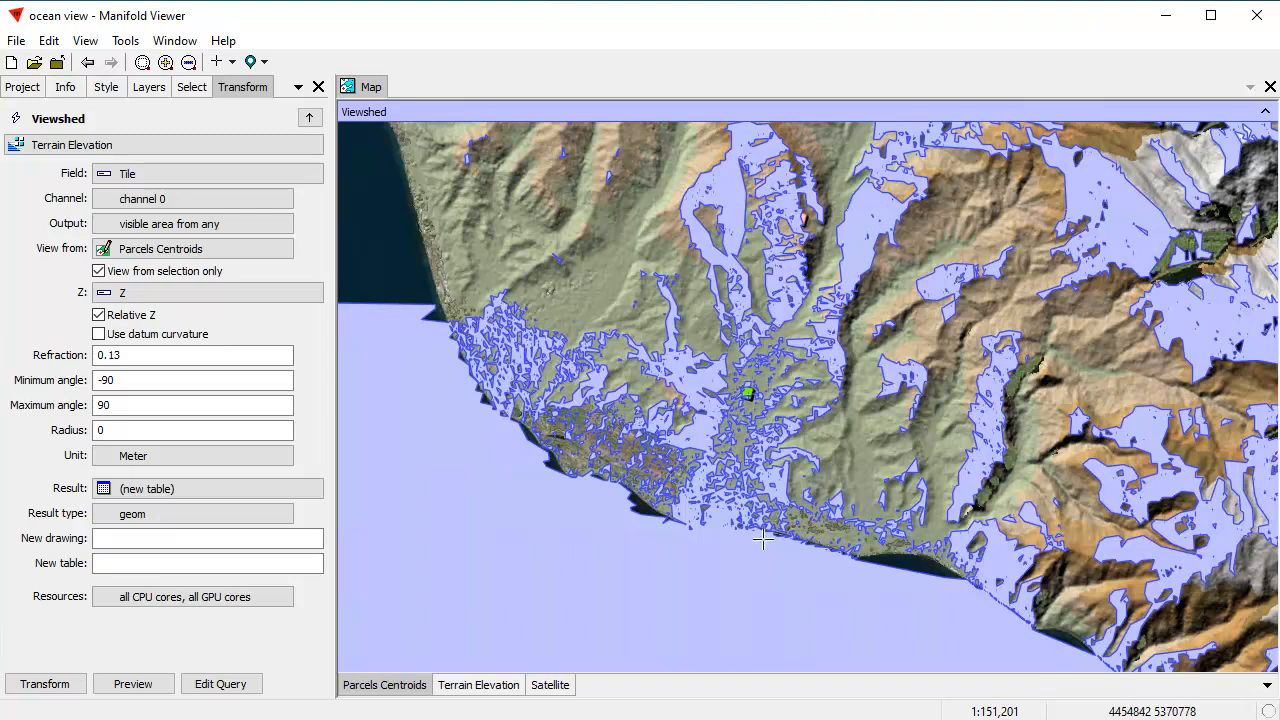
scroll(866, 581, up, 3)
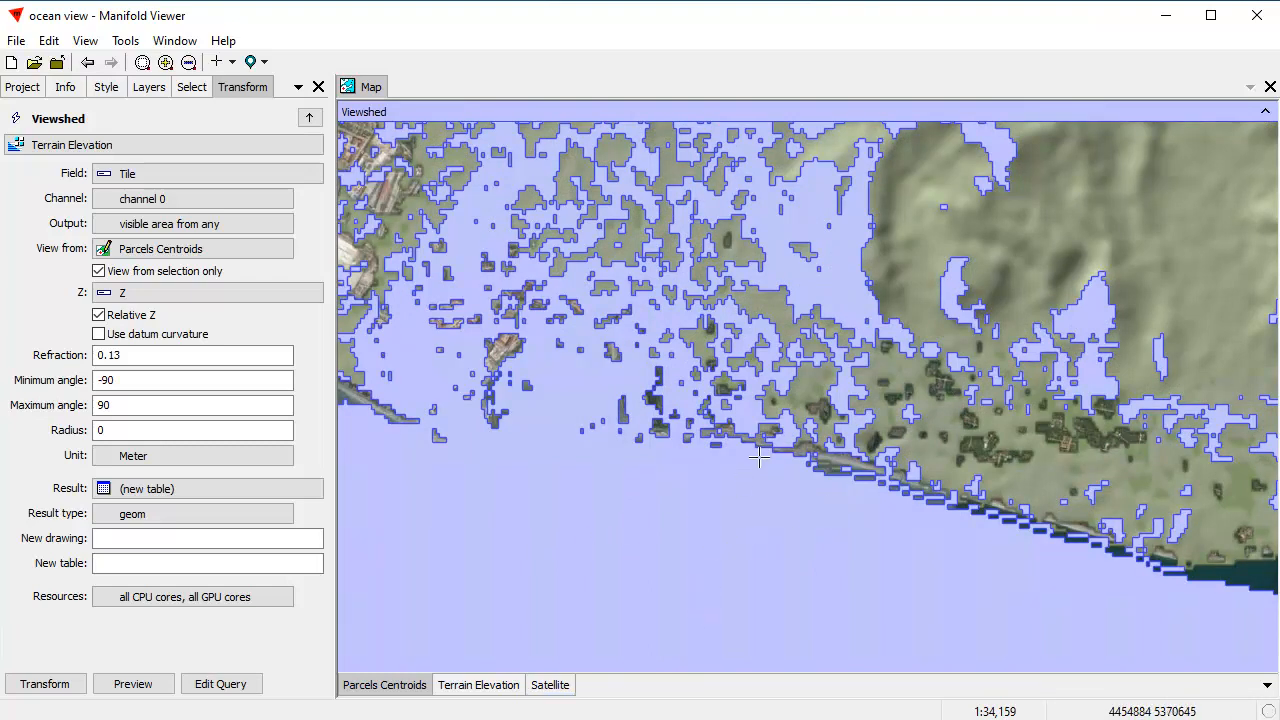
click(87, 62)
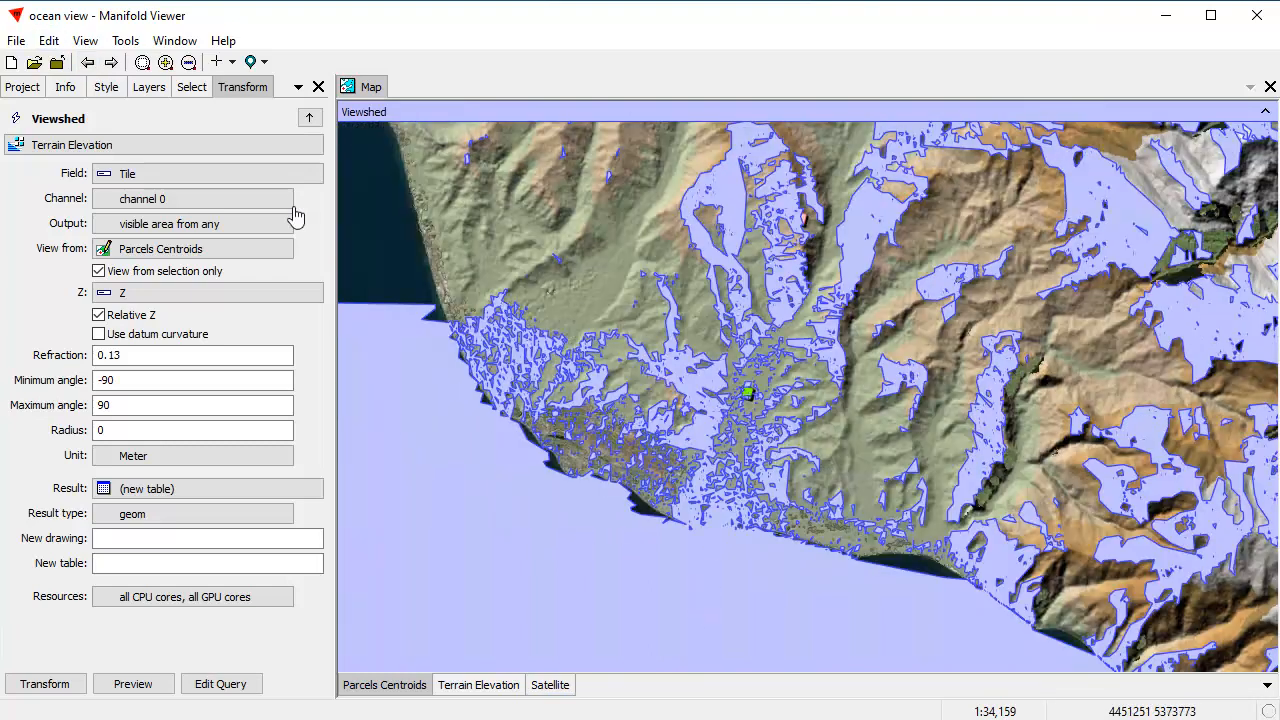
Step: Limit the viewshed preview to the Left side and extend its dividing edge eastward to compare it with the bare terrain
right_click(1062, 116)
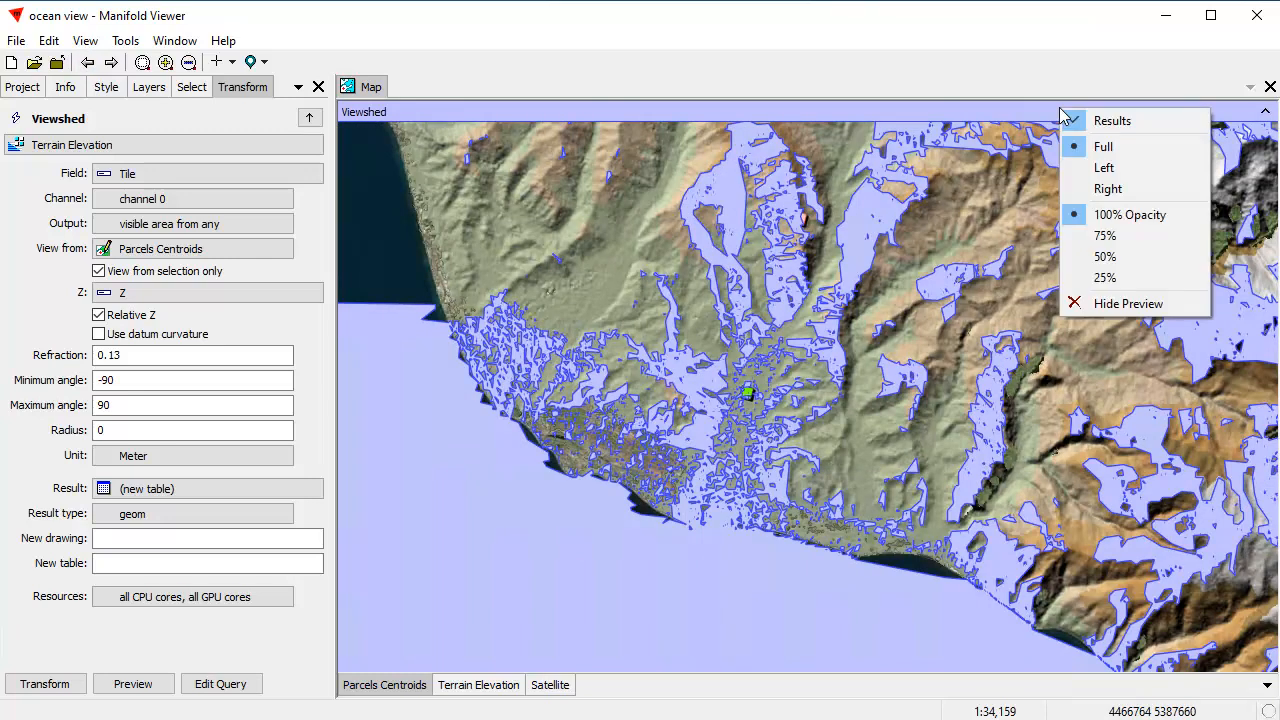
click(1104, 170)
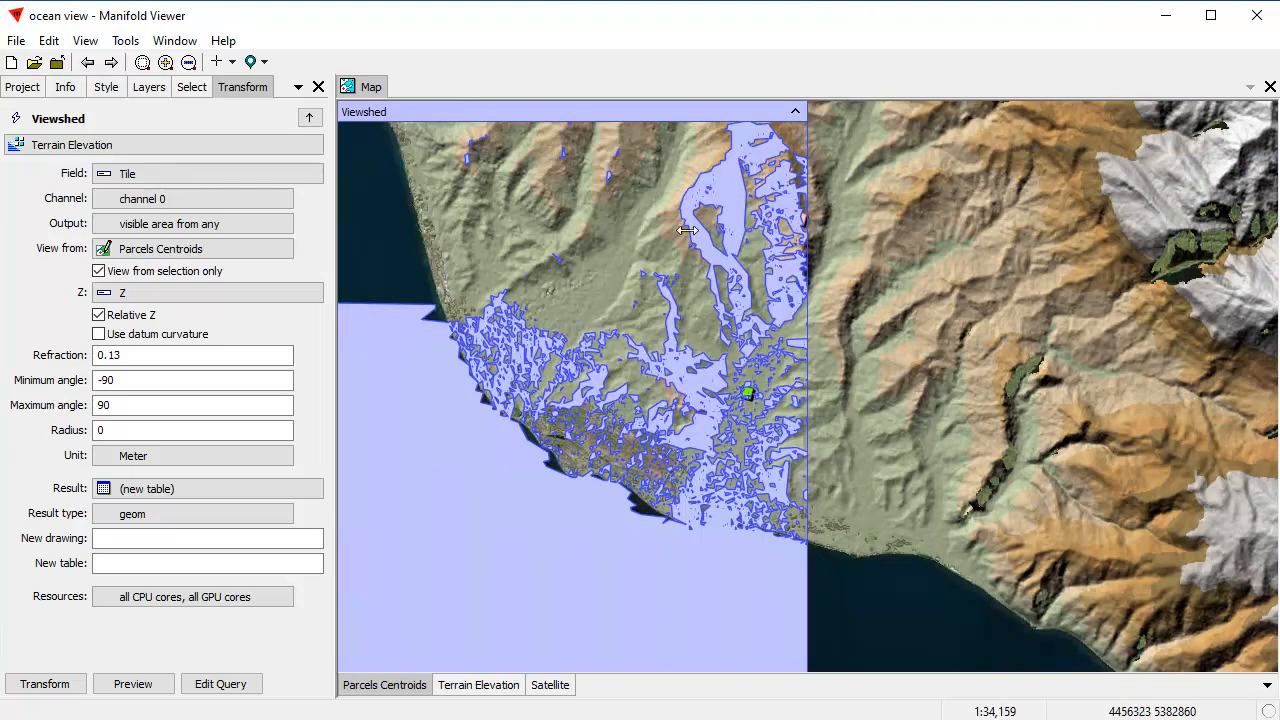
drag(706, 232, 688, 229)
drag(780, 243, 904, 256)
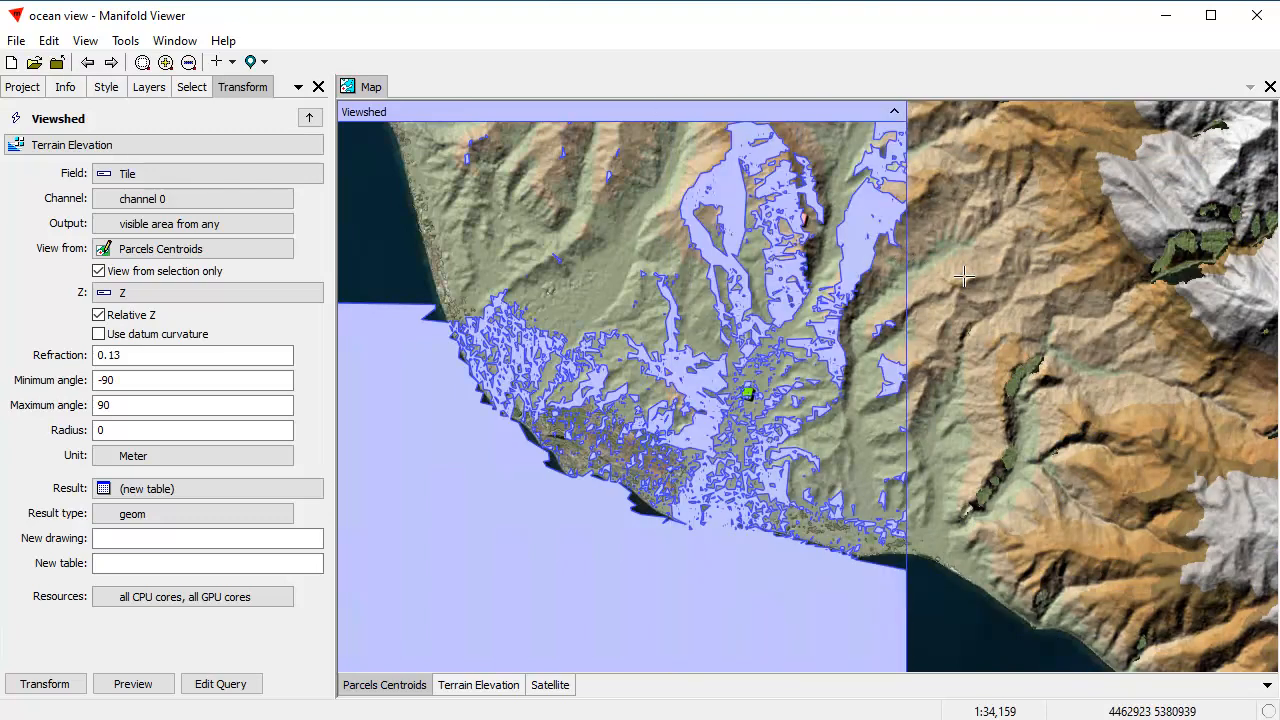
drag(1076, 262, 1166, 266)
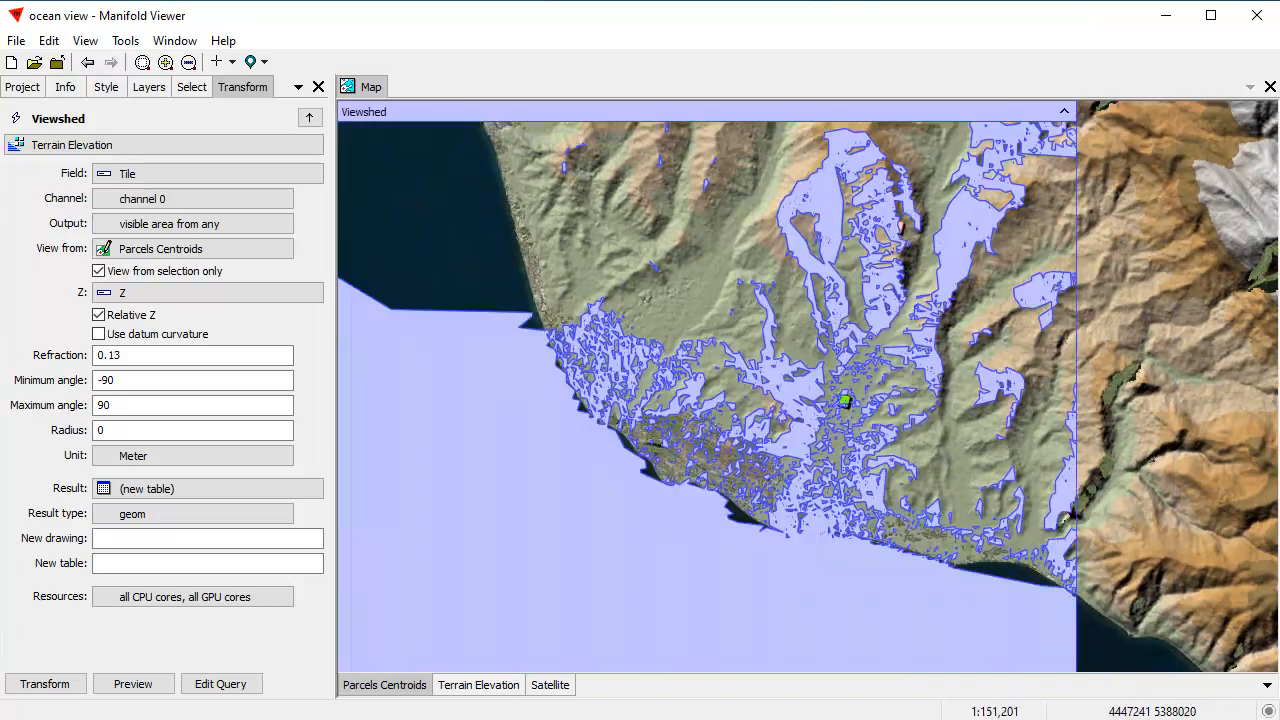
click(88, 62)
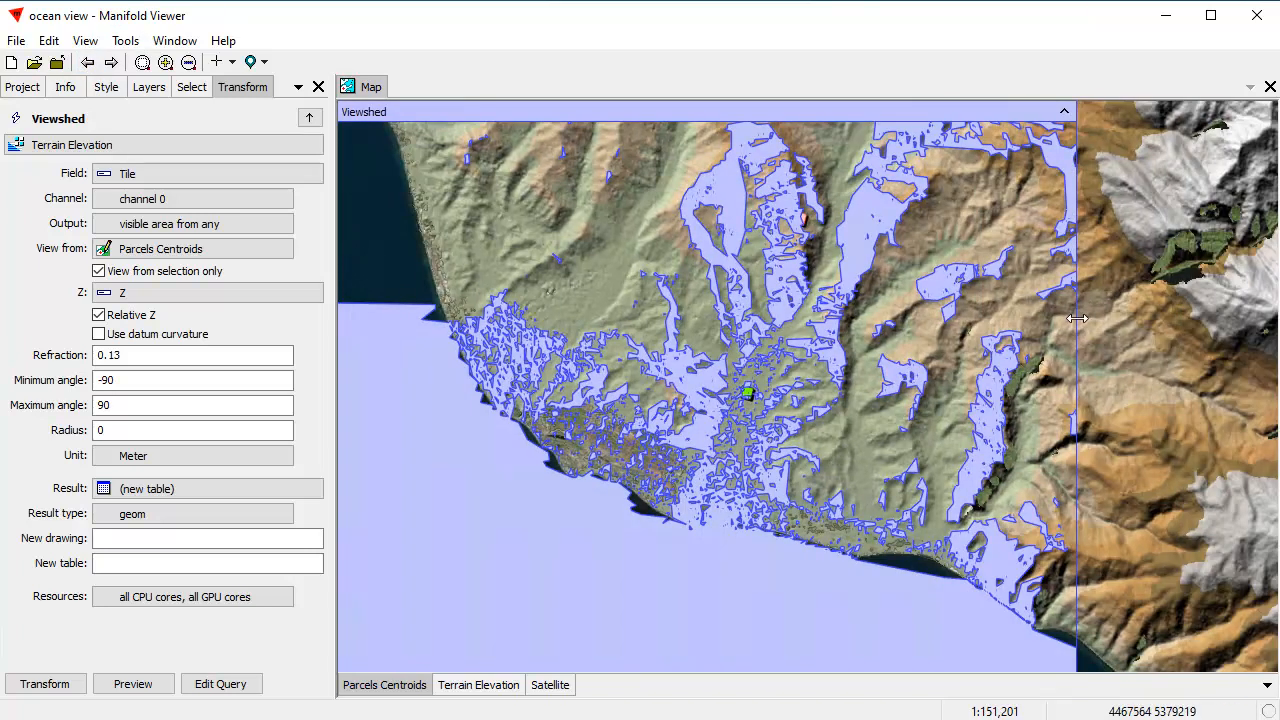
drag(1080, 319, 1093, 252)
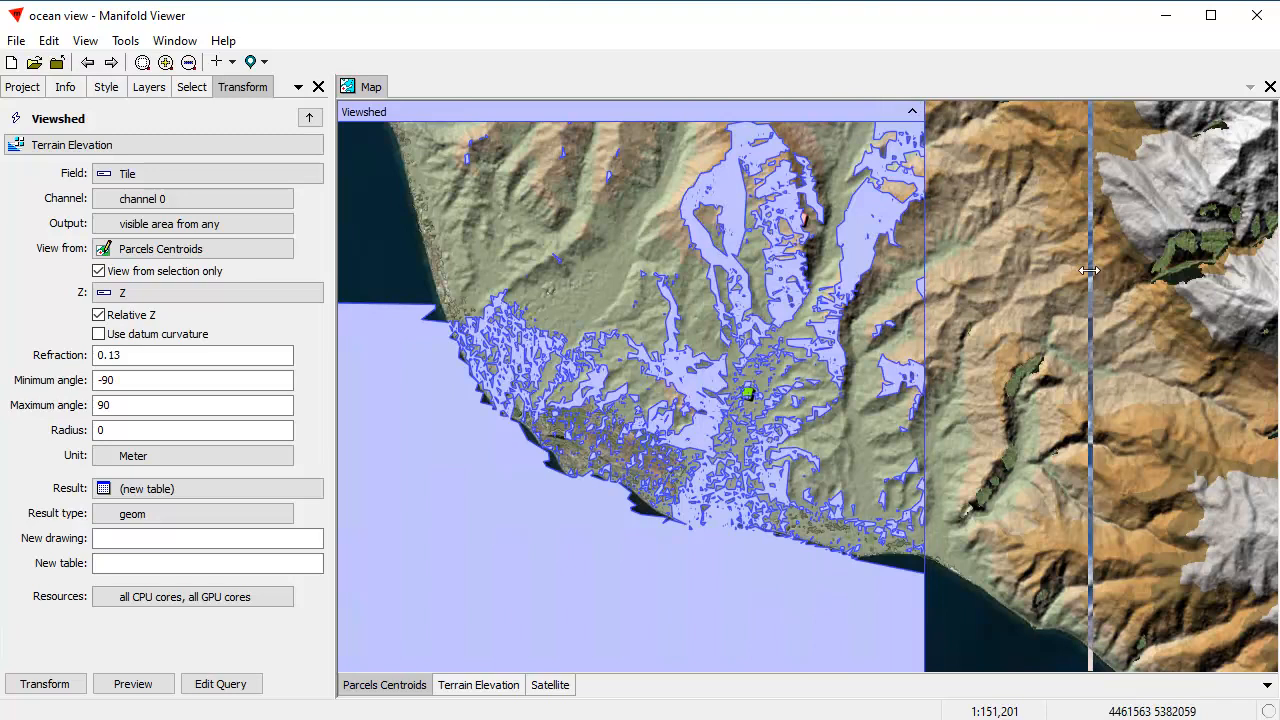
Step: Compare the viewshed preview at 75%, 50% and 25% opacity against the terrain and parcels beneath it
right_click(901, 110)
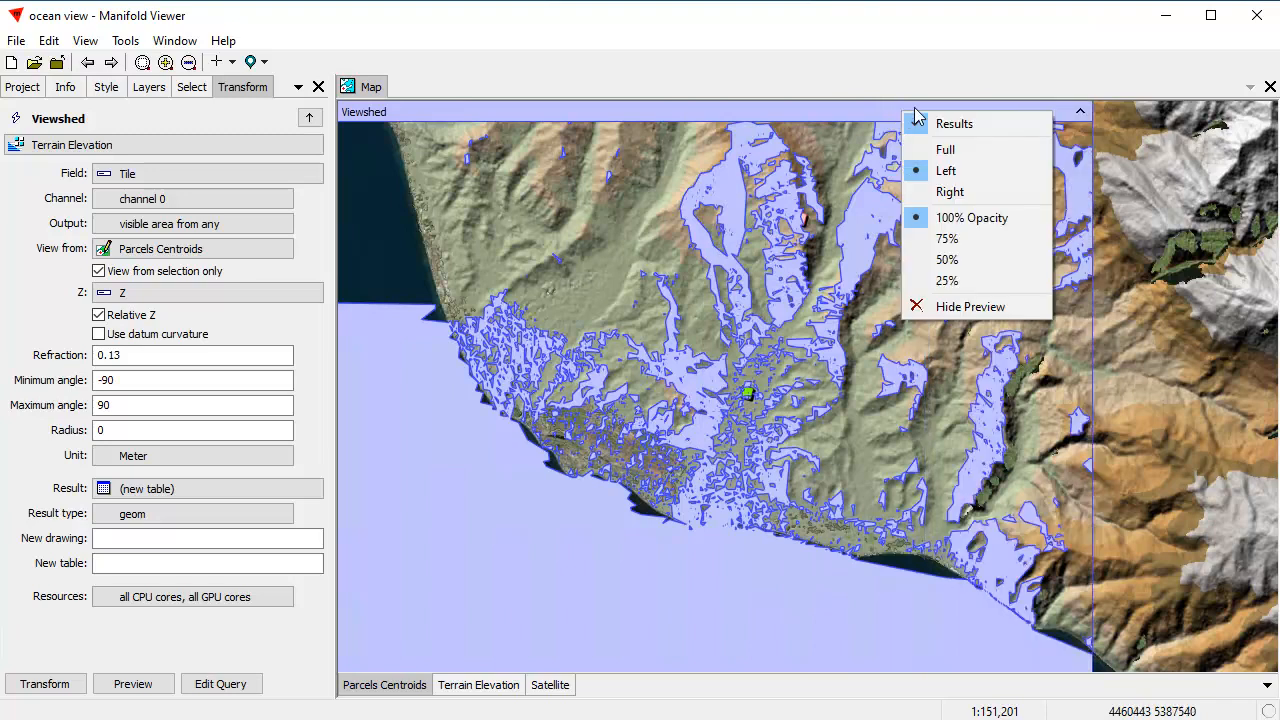
click(978, 240)
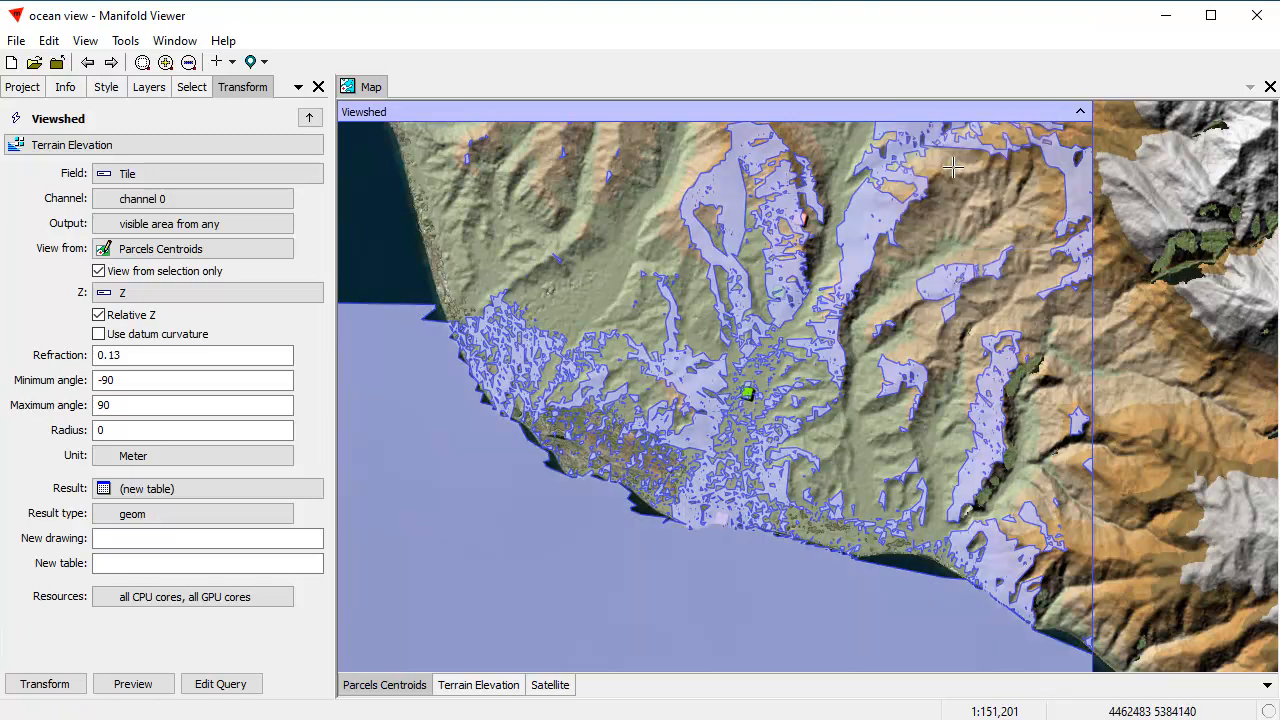
right_click(971, 117)
click(1010, 258)
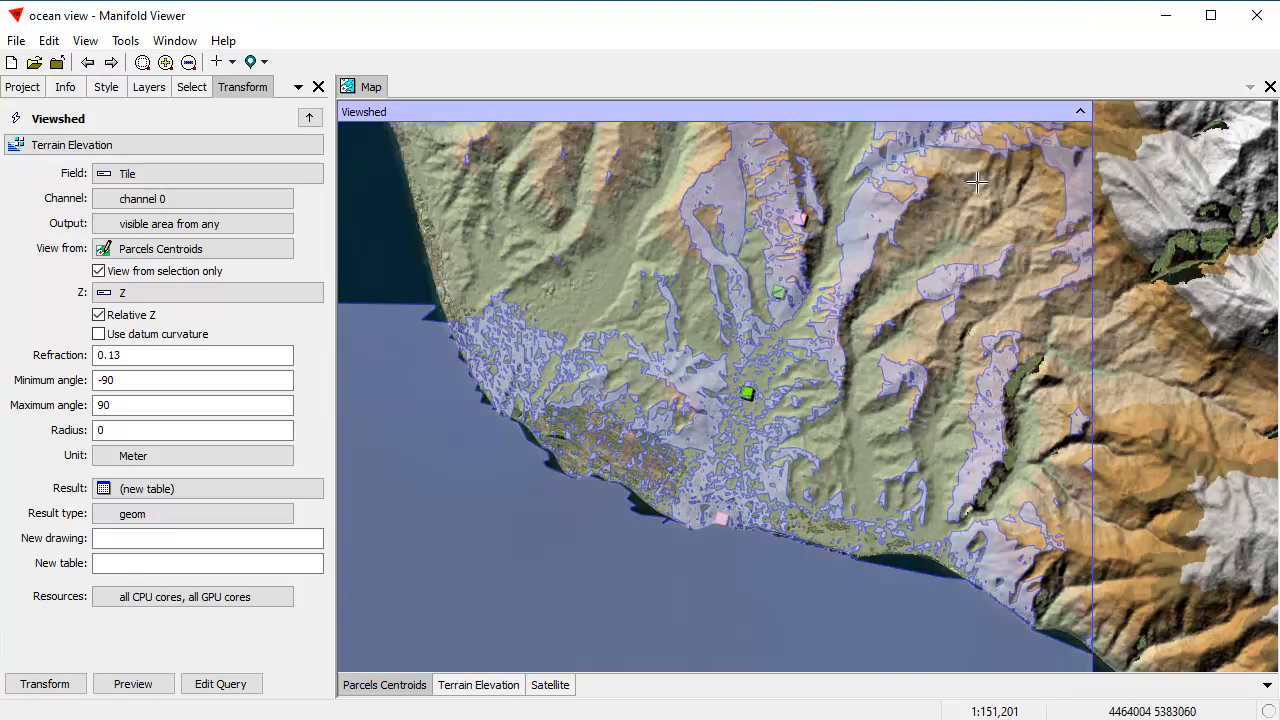
right_click(980, 117)
click(1030, 279)
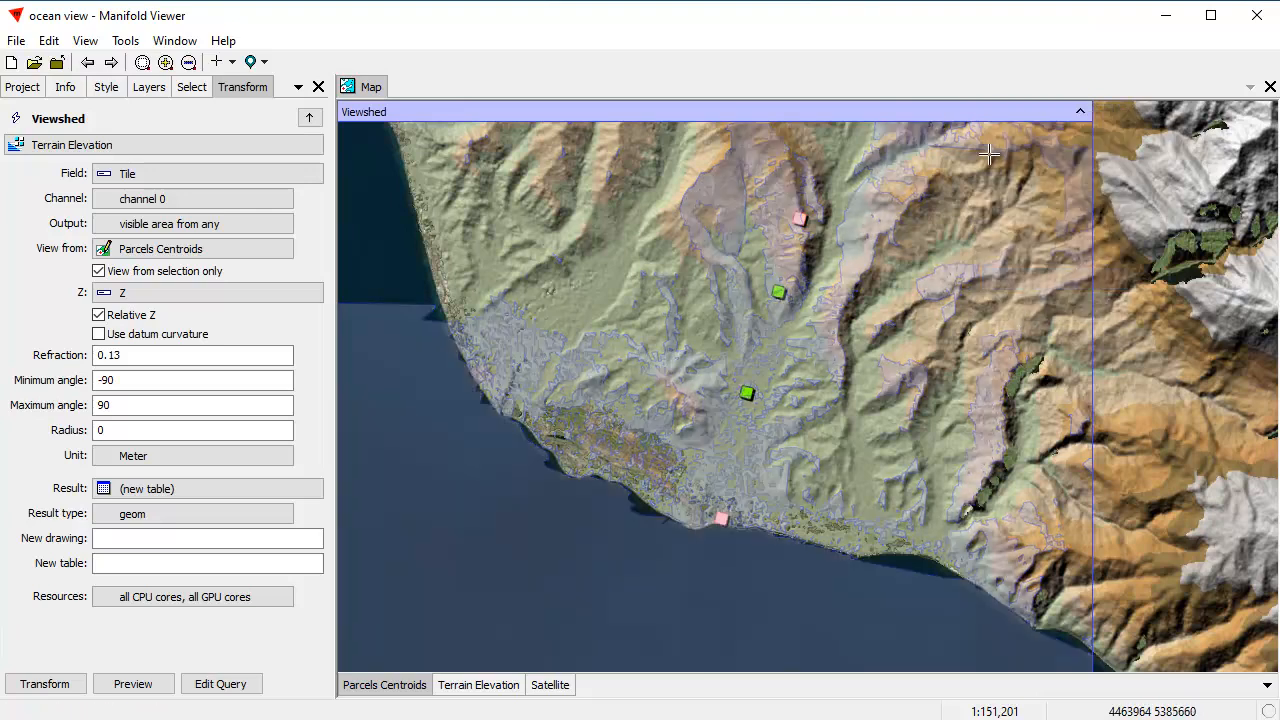
Step: Set the viewshed preview to 75% opacity and show it across the full map
right_click(1010, 112)
click(1072, 235)
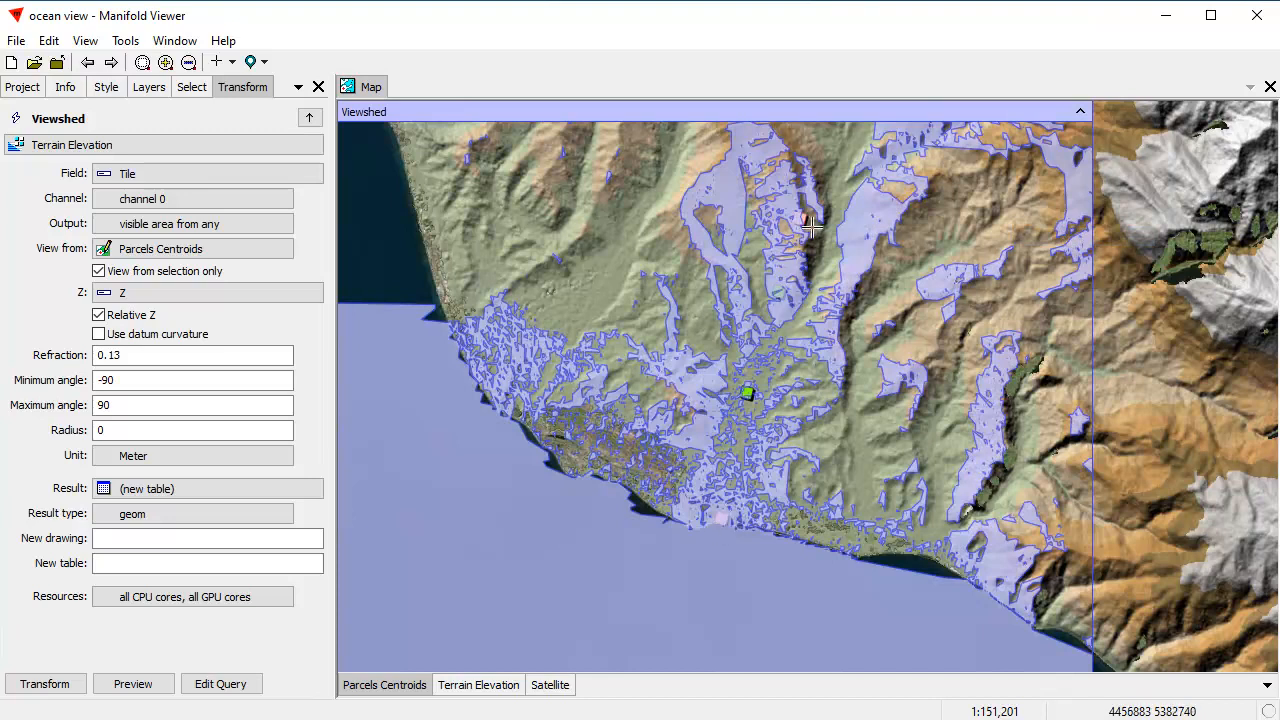
right_click(1034, 118)
click(1103, 149)
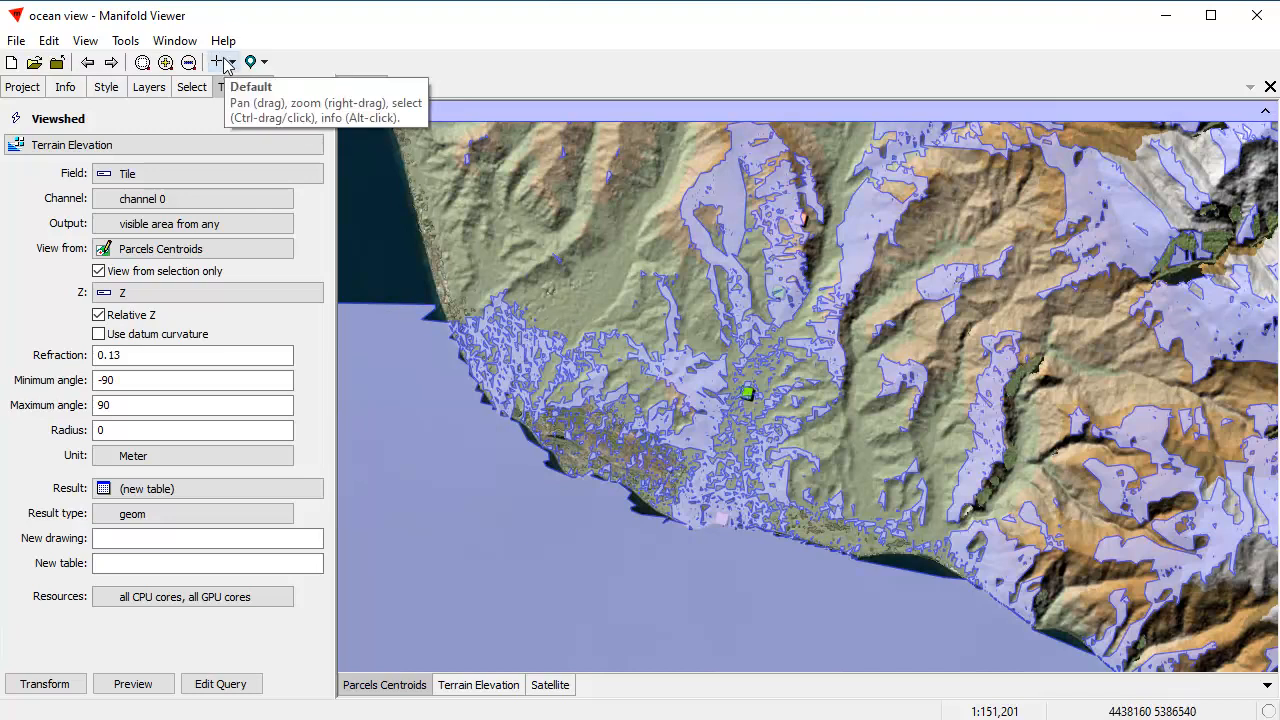
Step: Activate the Satellite and Terrain Elevation layers in turn, and return to Parcels Centroids as the active layer
shift+click(550, 685)
shift+click(556, 688)
shift+click(491, 685)
shift+click(491, 685)
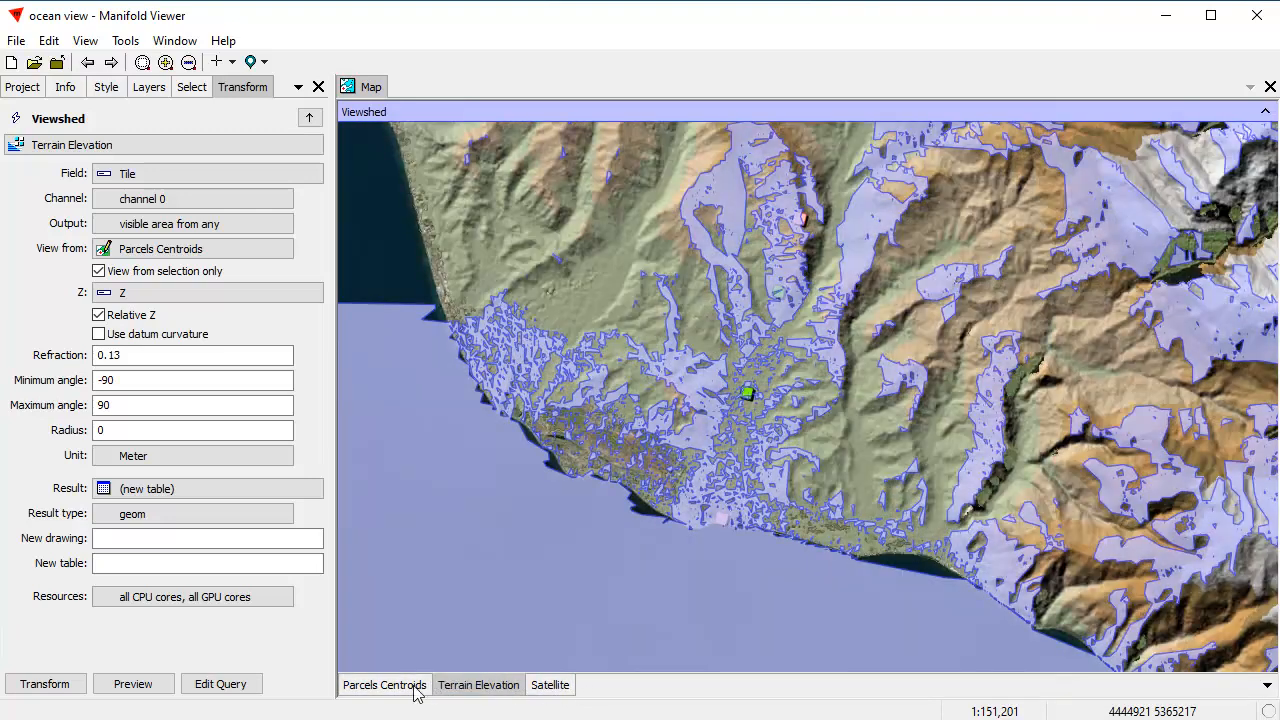
click(378, 684)
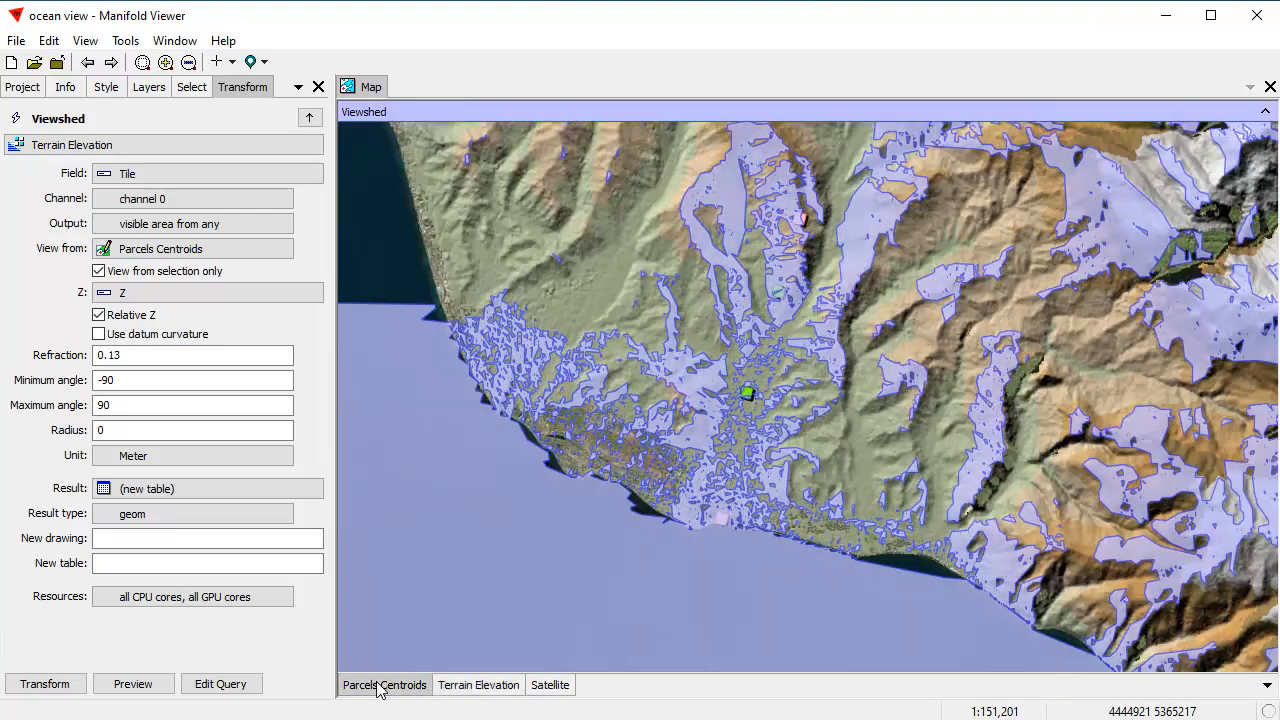
Step: Measure distance and bearing from the northernmost parcel, snapping the start to the Parcels Centroids layer, and return to normal navigation
click(229, 62)
click(265, 173)
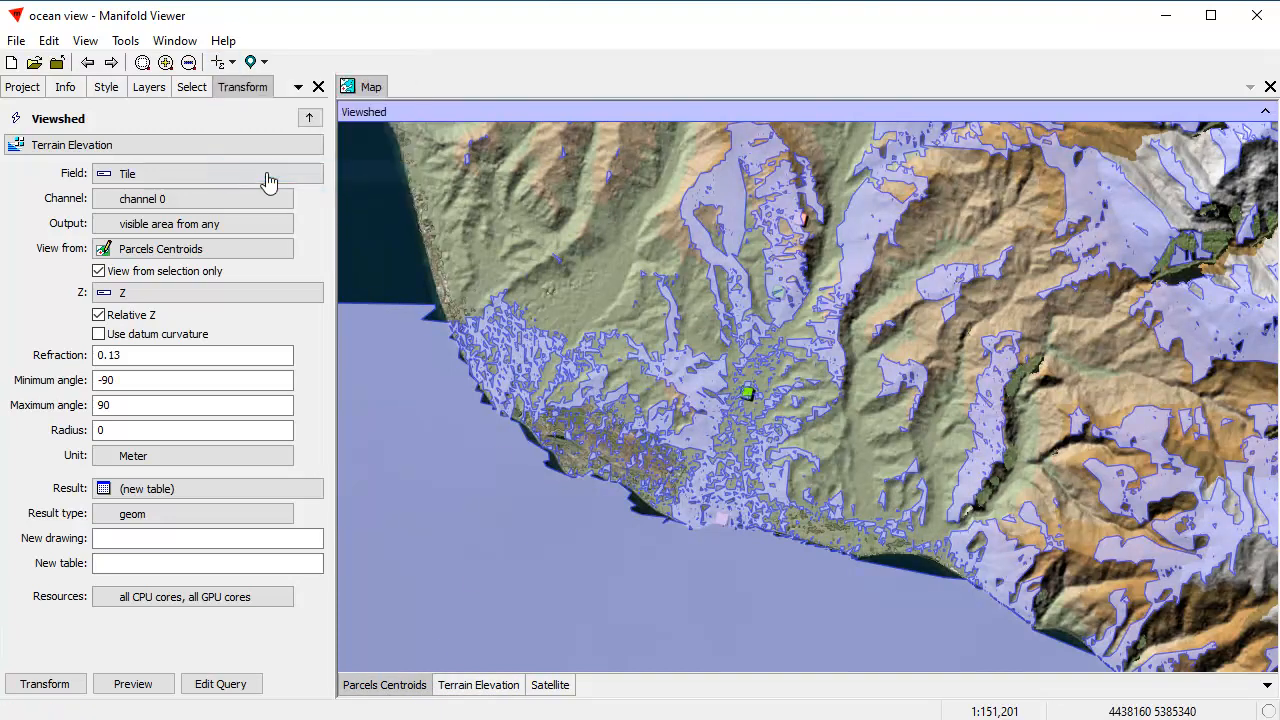
right_click(807, 185)
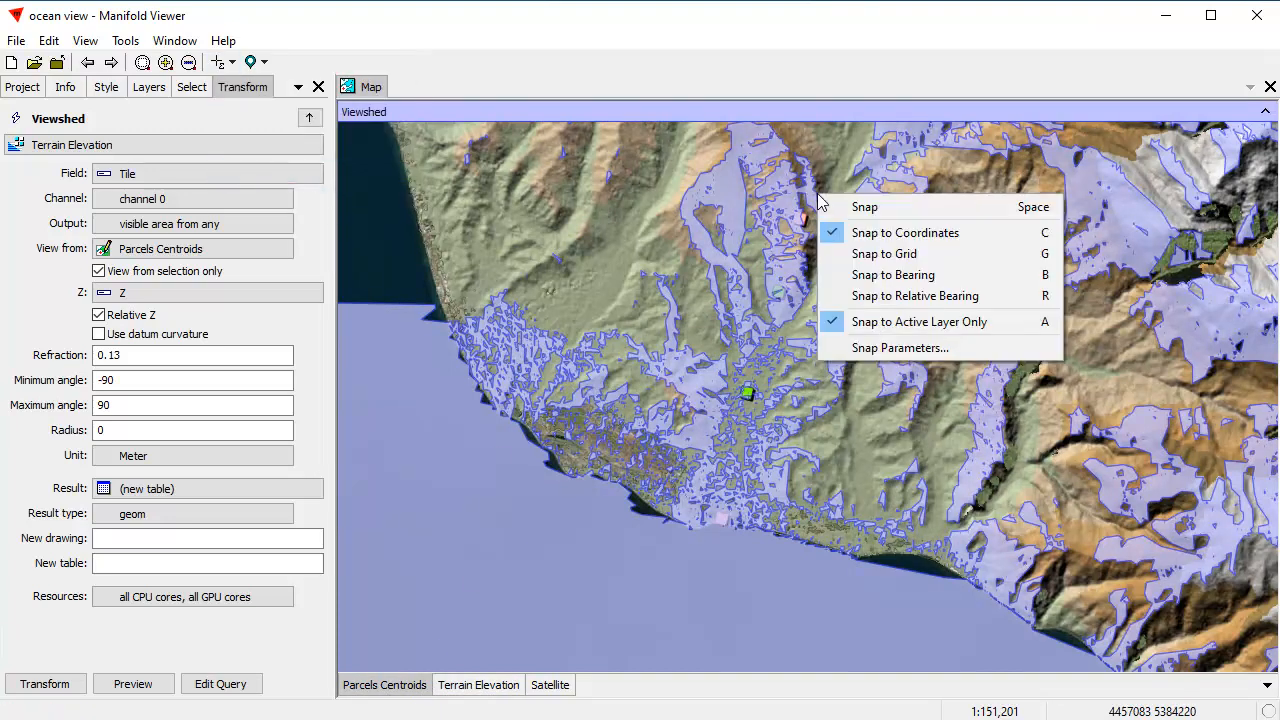
click(860, 206)
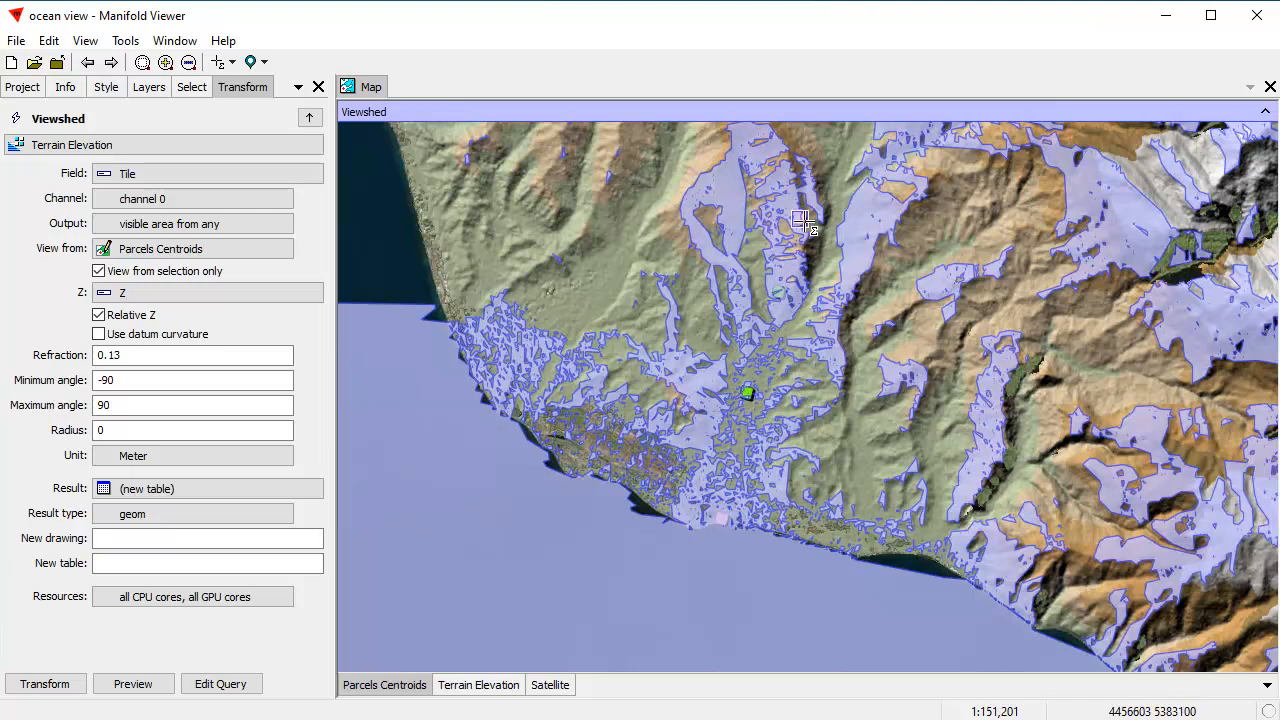
click(801, 219)
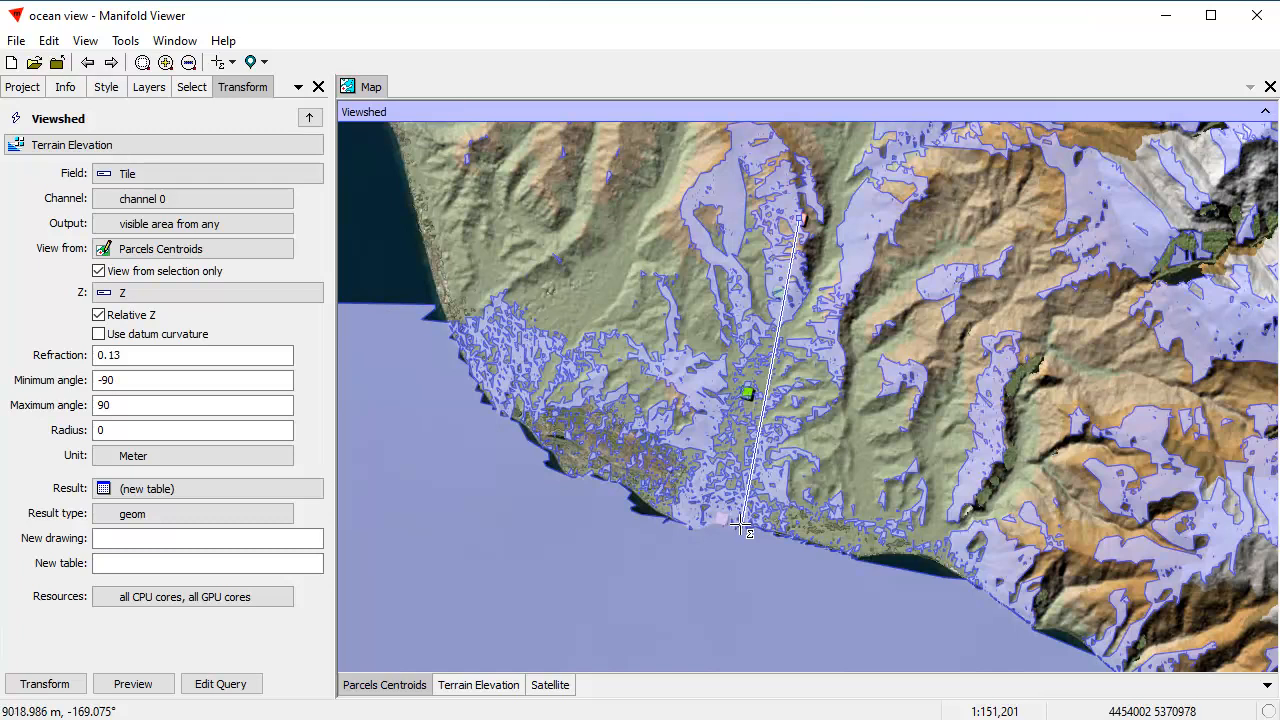
click(221, 62)
click(240, 88)
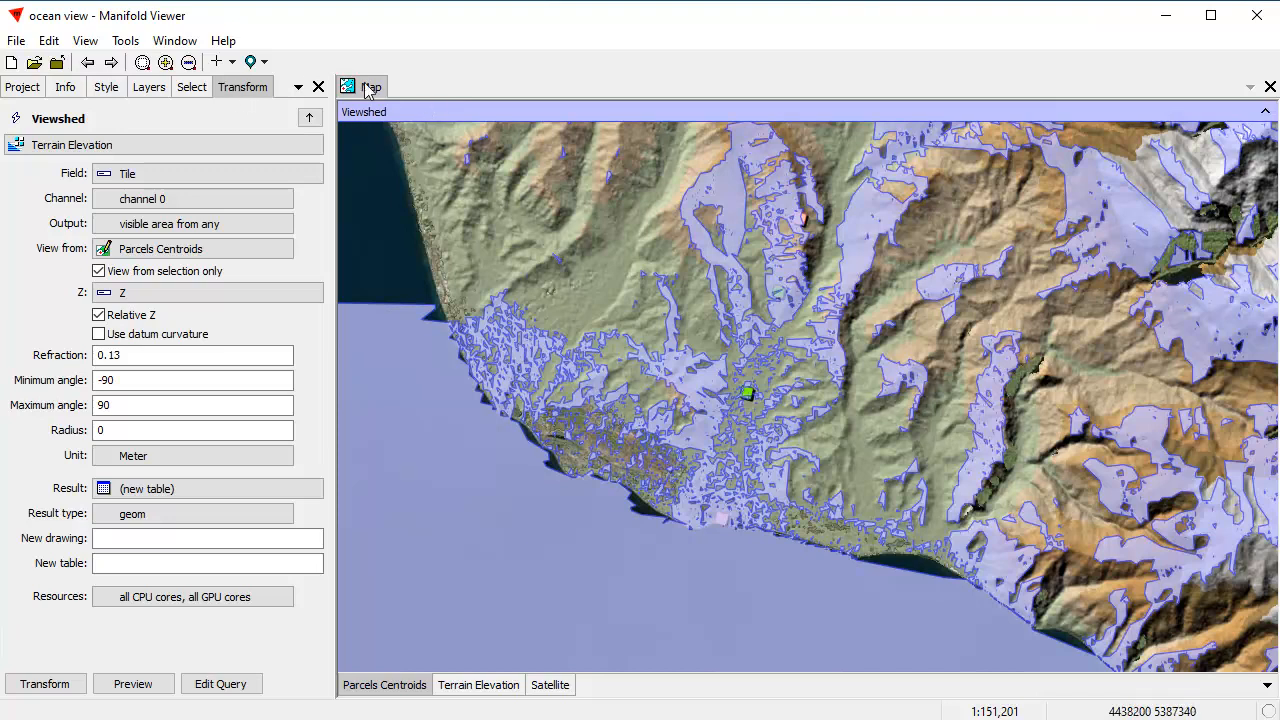
Step: Open a second window for the map, undock it, and place it at a narrower width over the eastern part of the viewshed map
click(175, 40)
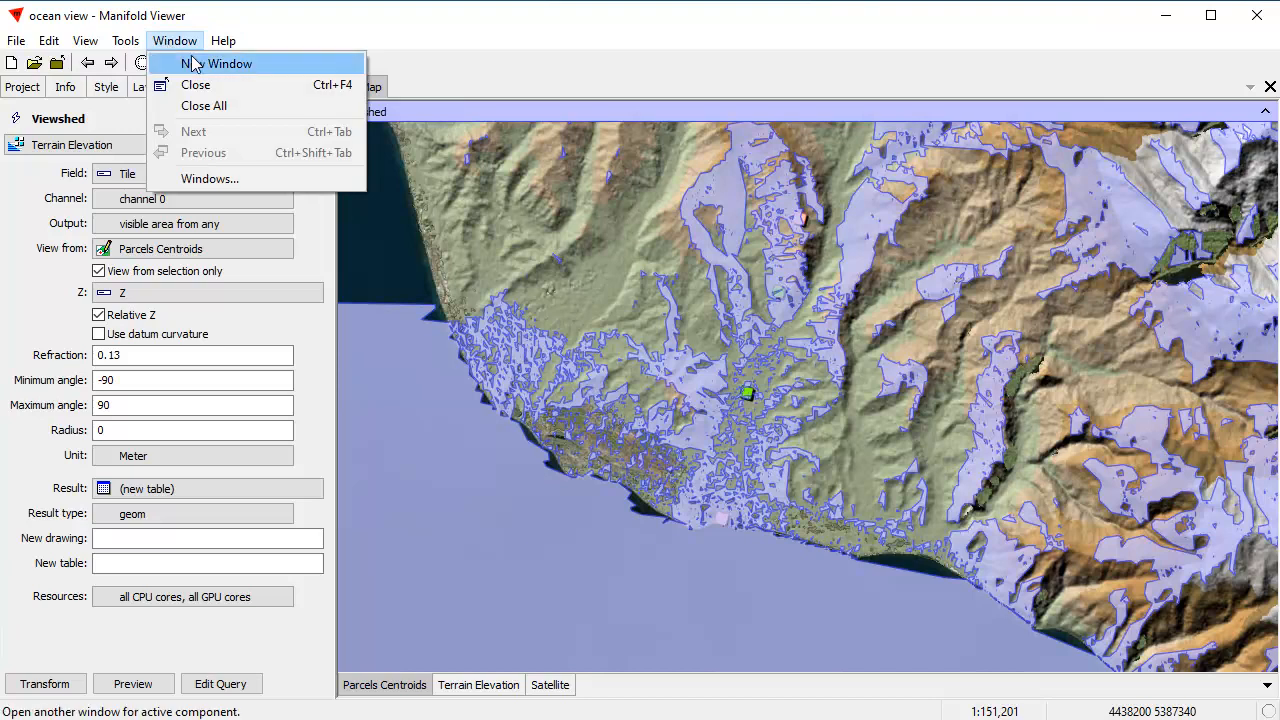
click(200, 60)
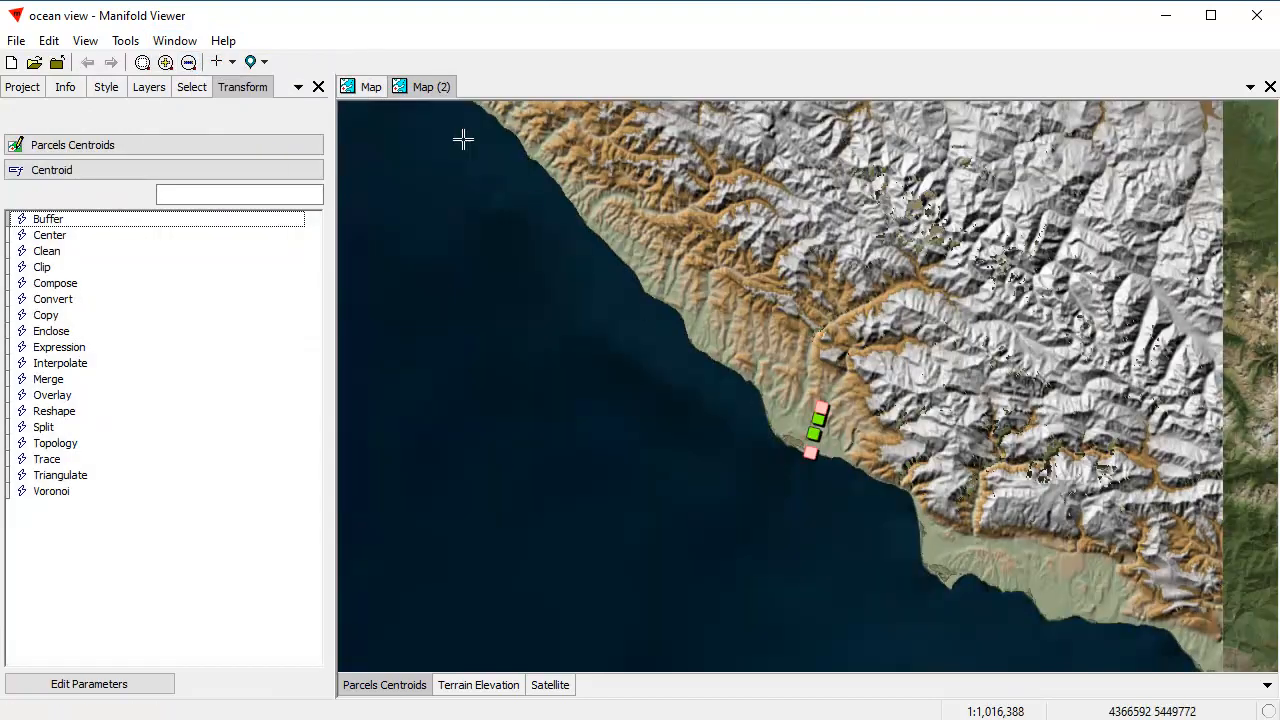
double_click(418, 90)
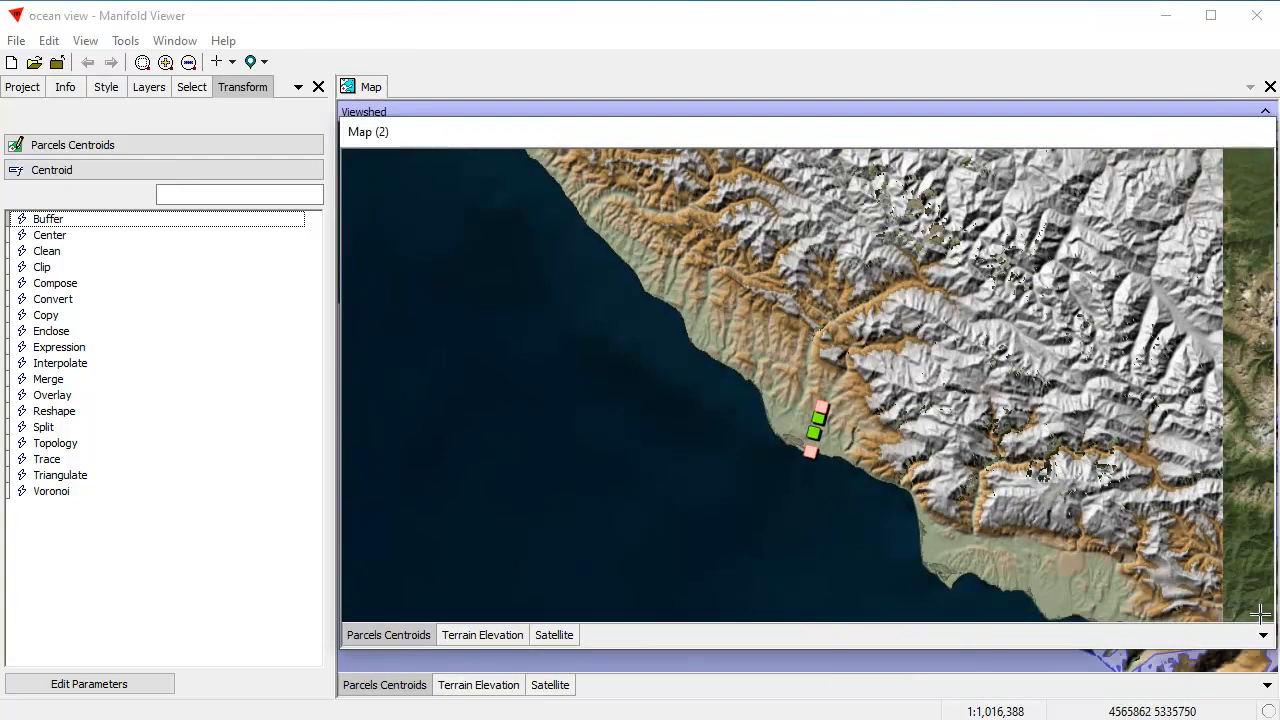
drag(1268, 648, 911, 655)
drag(735, 145, 1072, 150)
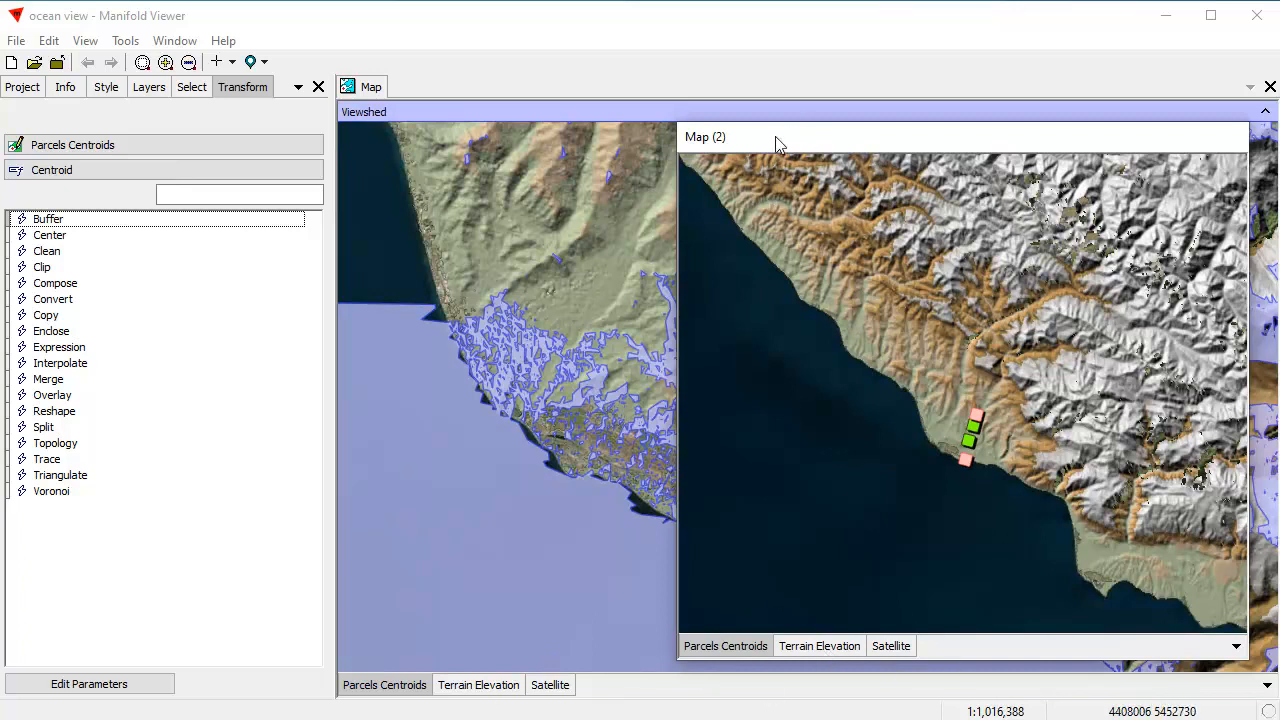
drag(778, 141, 797, 172)
Step: Frame the four parcels and the nearby coastline at closer scale in the Map (2) window
drag(971, 411, 1084, 527)
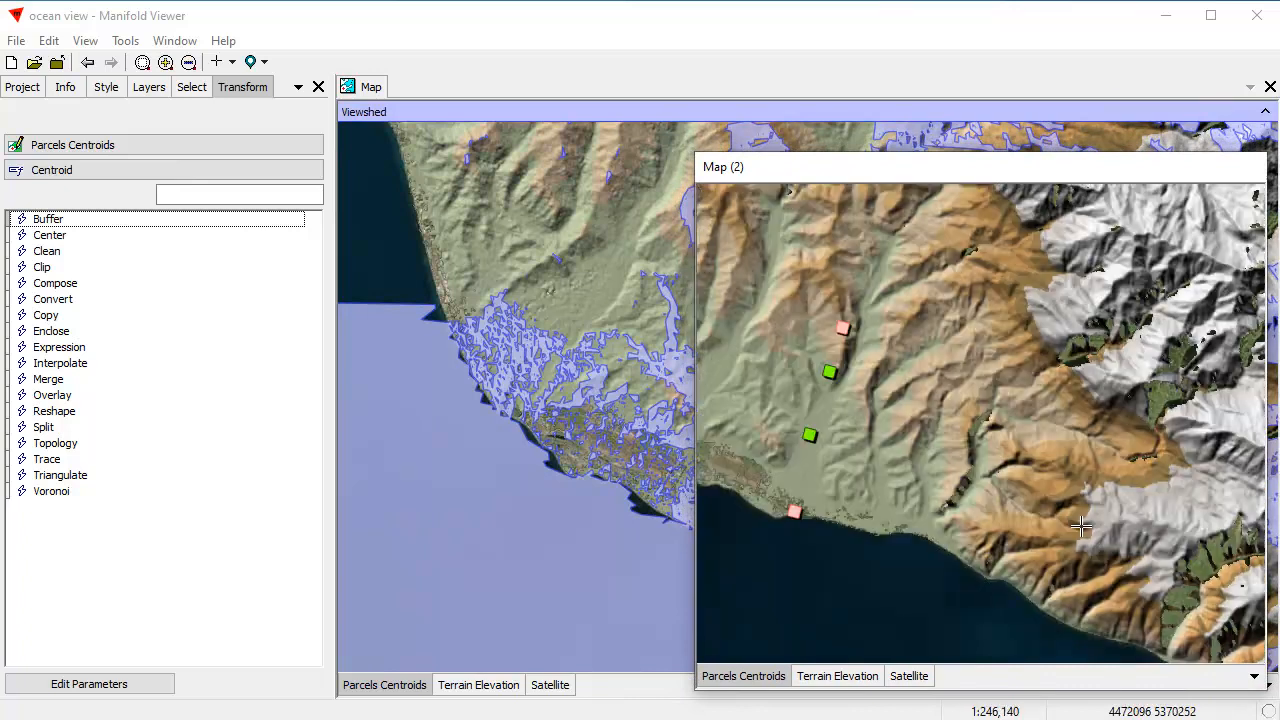
drag(854, 519, 1001, 502)
drag(1039, 416, 1018, 487)
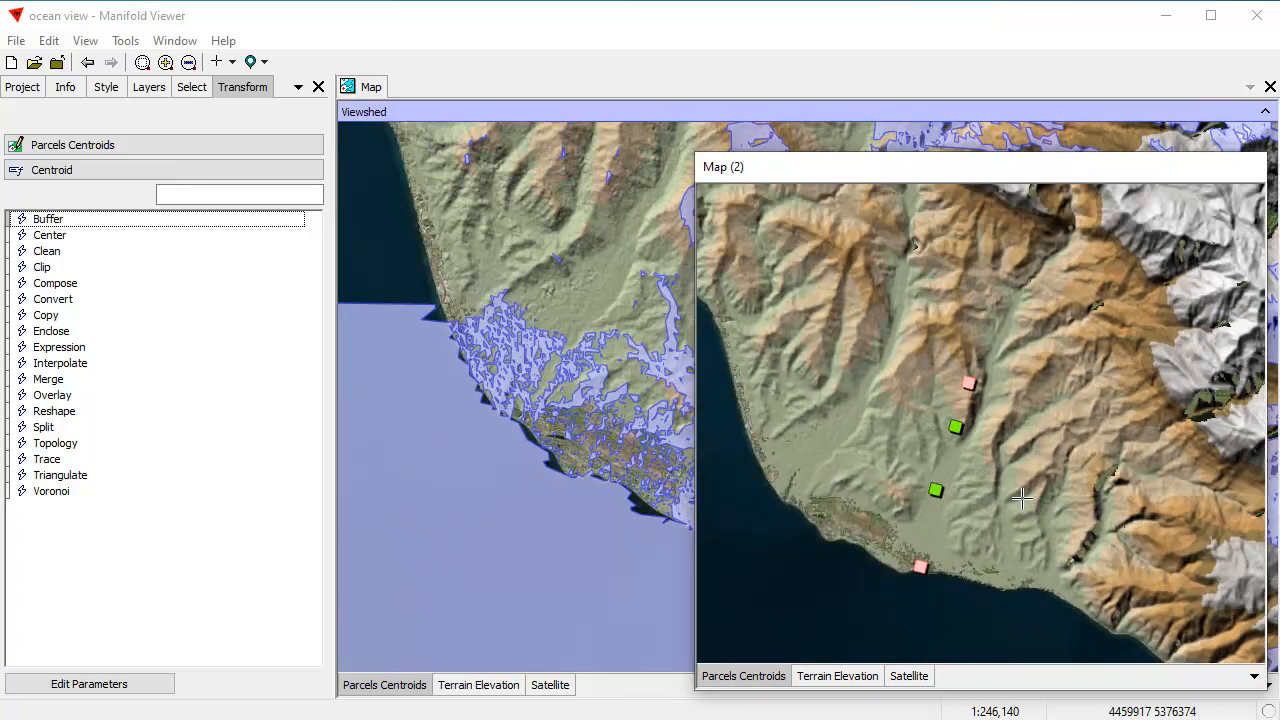
scroll(1075, 560, up, 1)
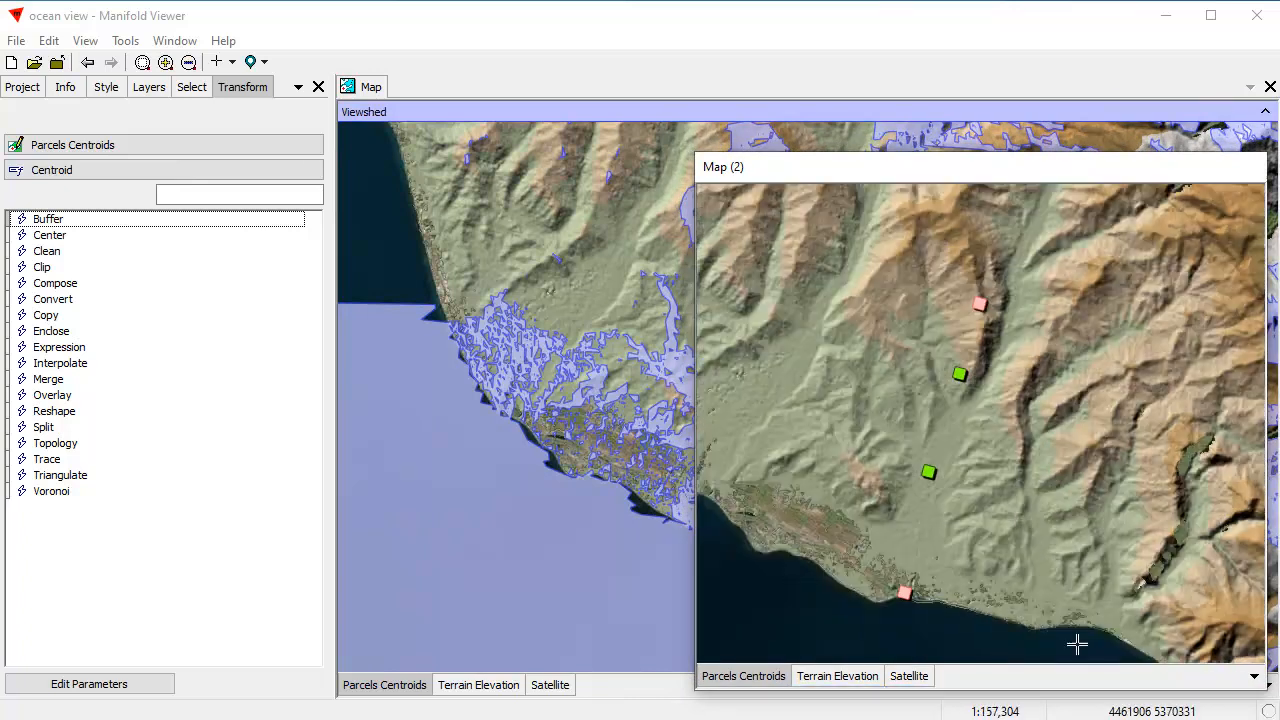
Step: Activate the Terrain Elevation layer in the Map (2) window and switch back to Parcels Centroids
click(853, 677)
click(853, 677)
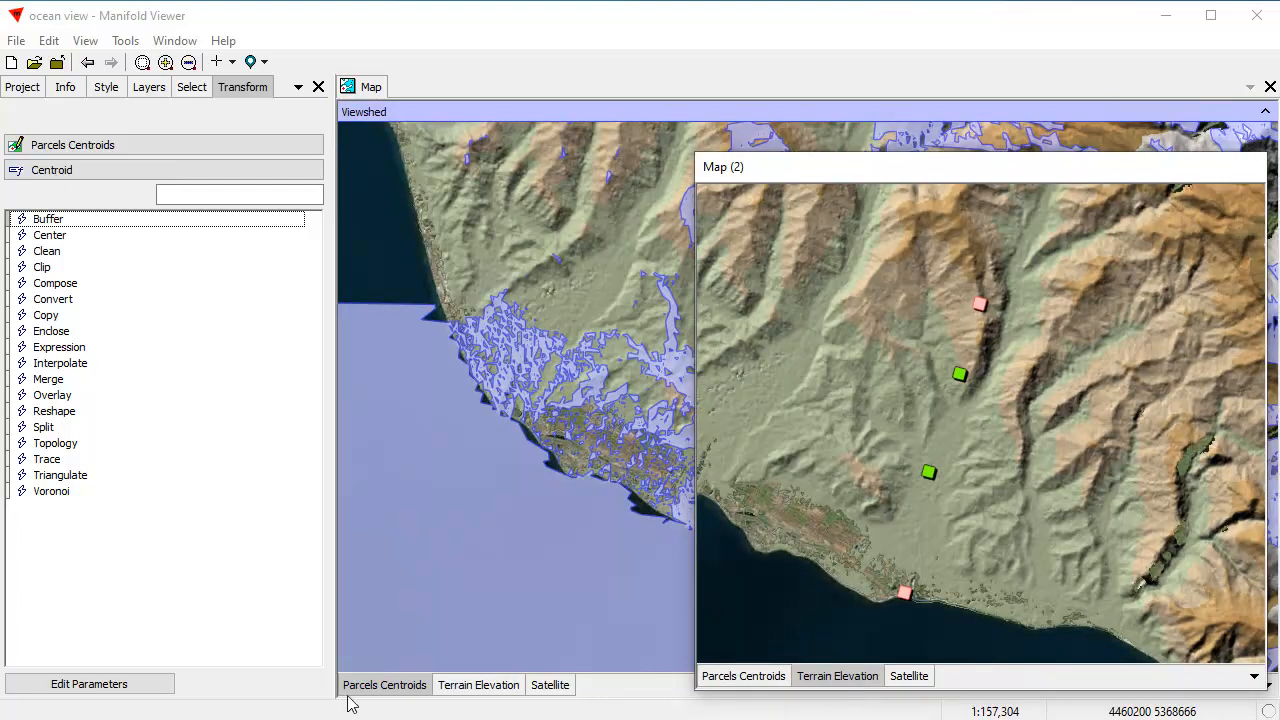
click(385, 688)
click(767, 687)
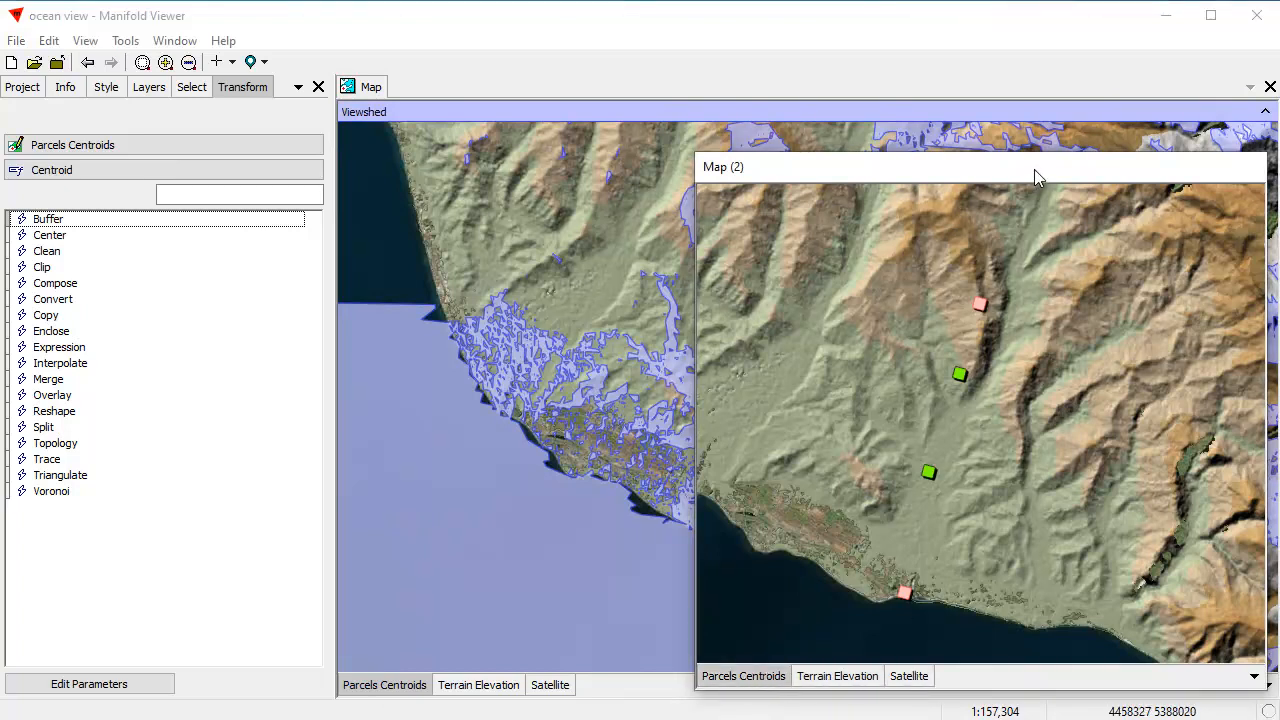
Step: Make the Map (2) window narrower and taller, undock the original Map window, and arrange both side by side
drag(693, 147, 814, 42)
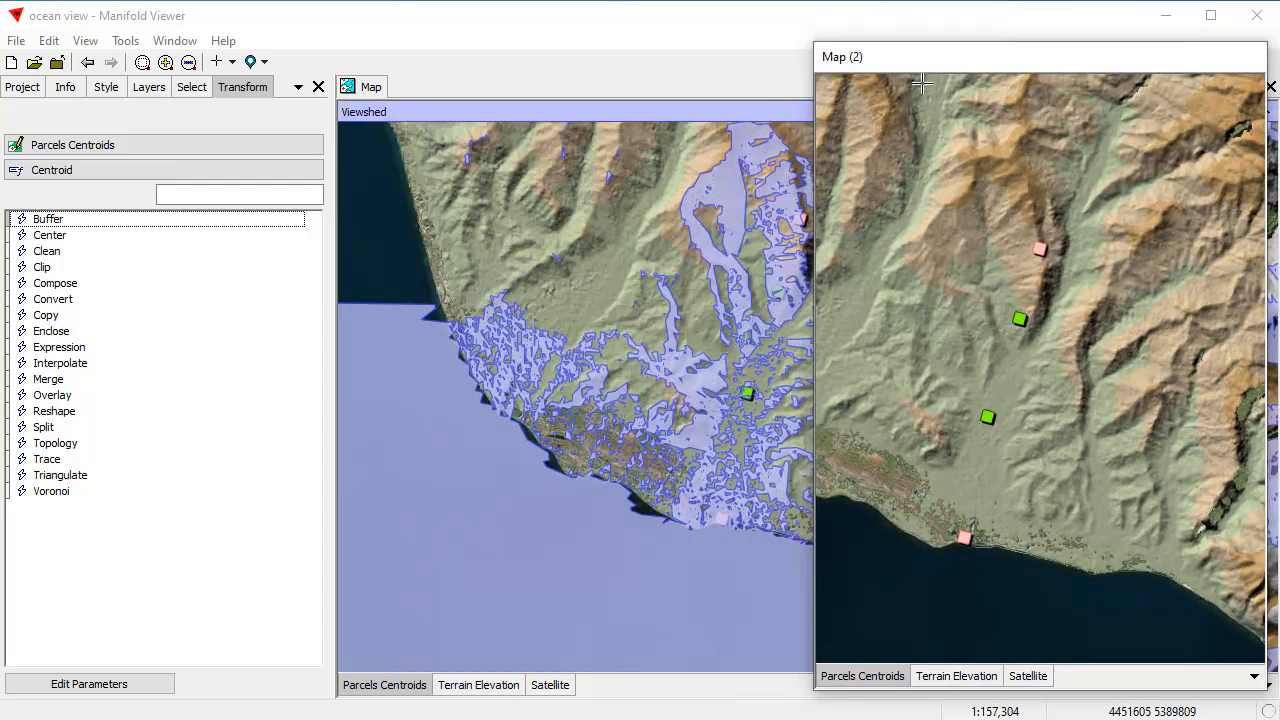
right_click(366, 81)
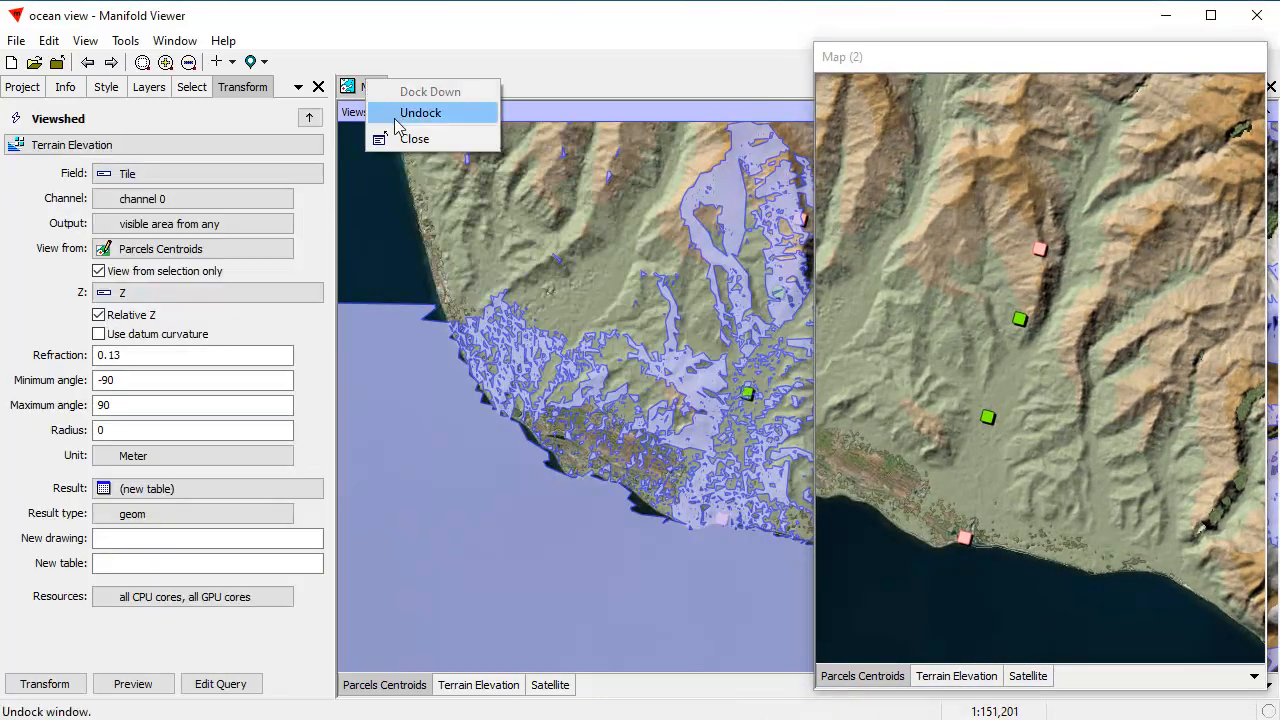
click(547, 62)
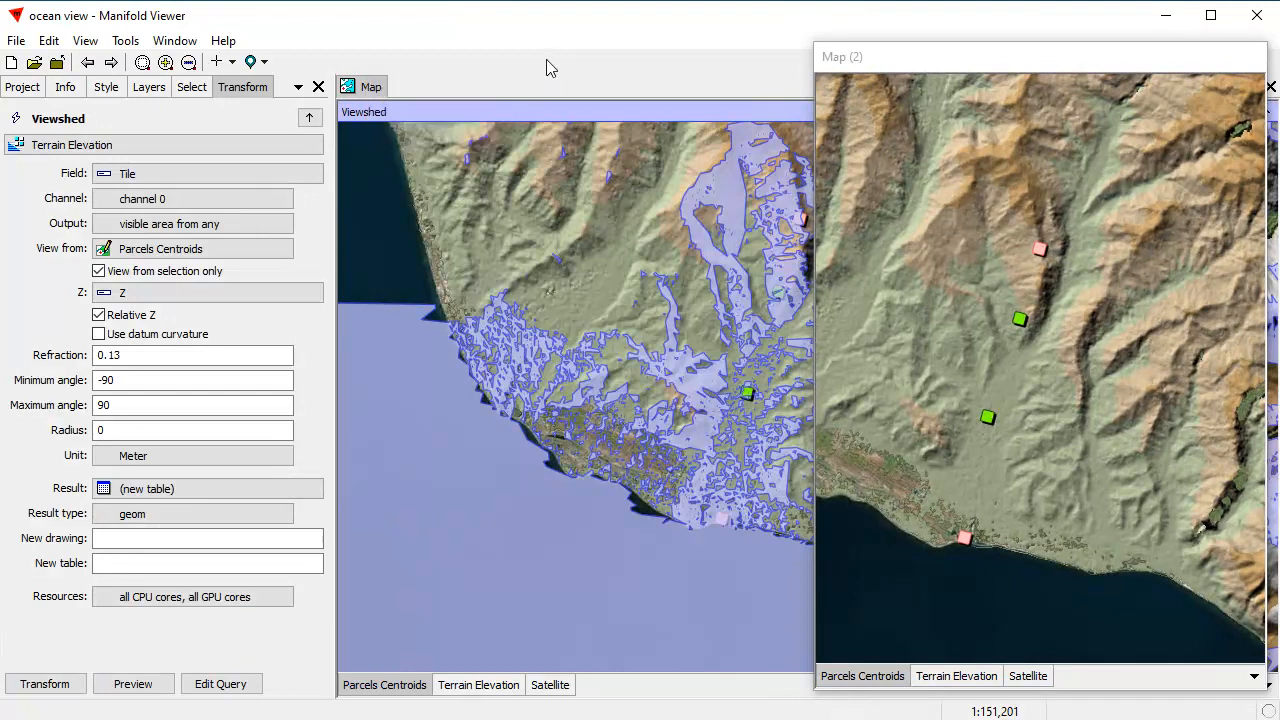
double_click(369, 92)
drag(700, 86, 697, 68)
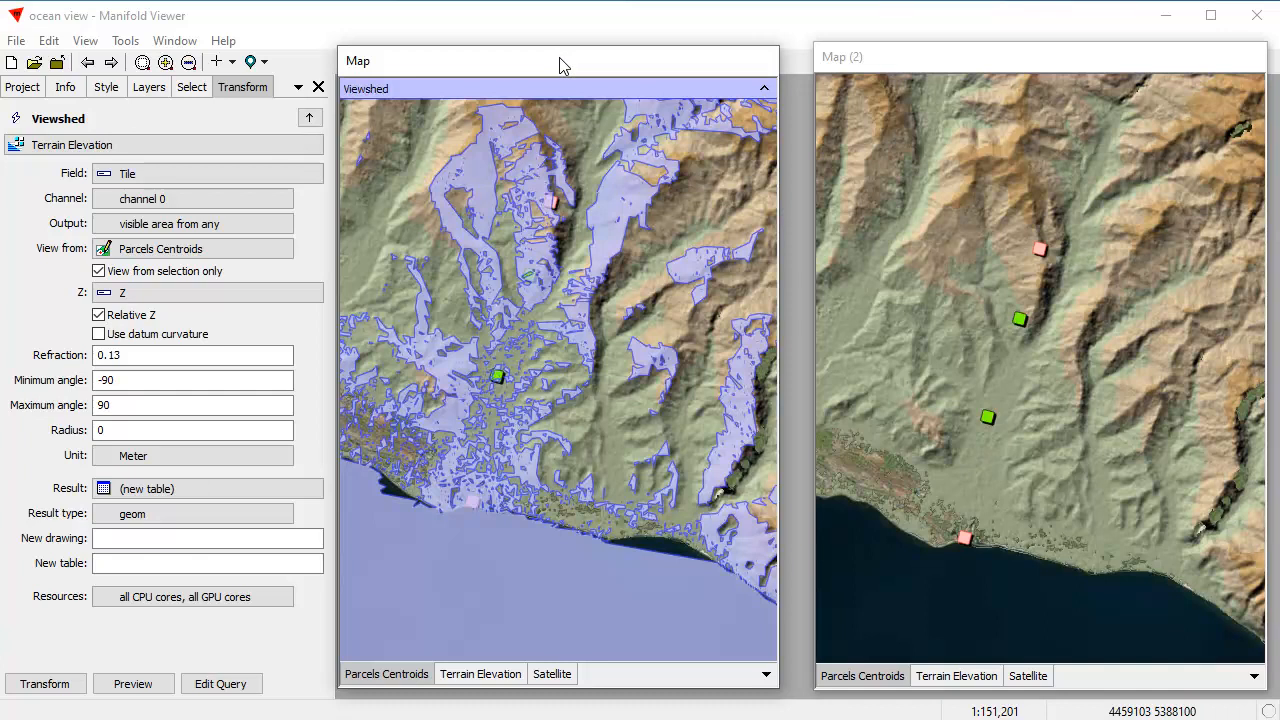
Step: Open the Viewshed transform for the Tile field of the Terrain Elevation layer in the Map (2) window
click(914, 58)
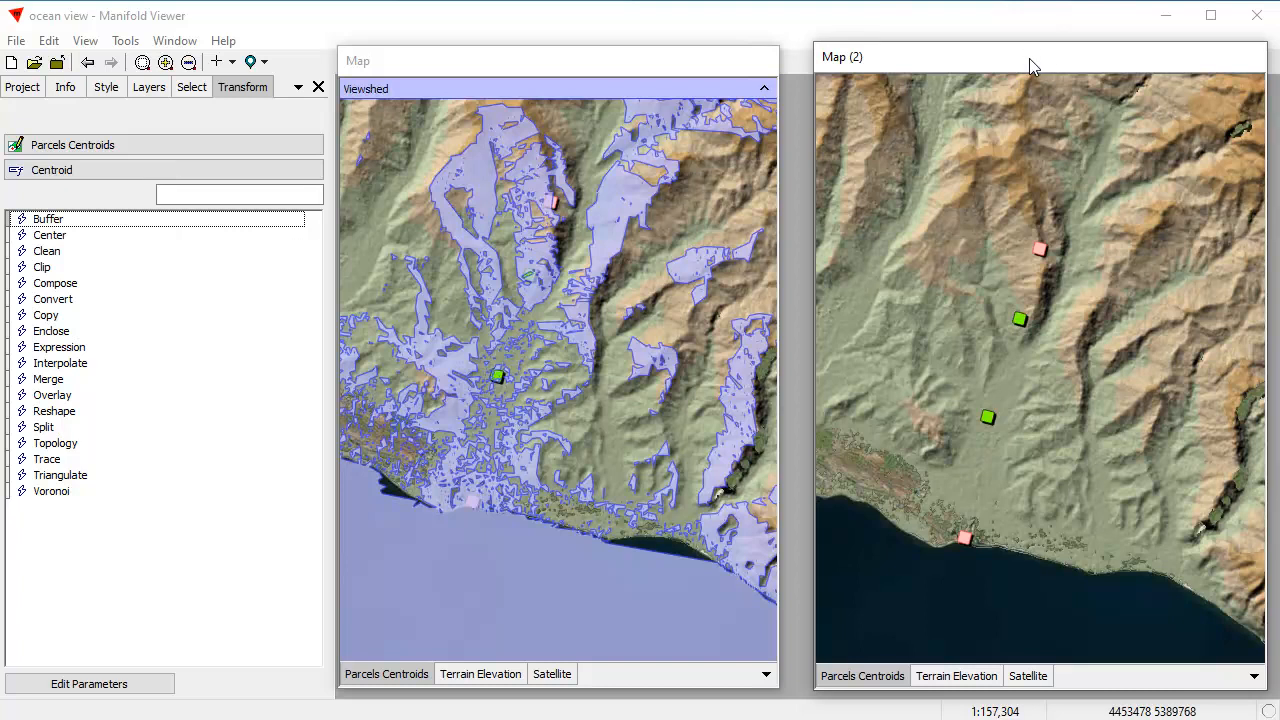
click(125, 148)
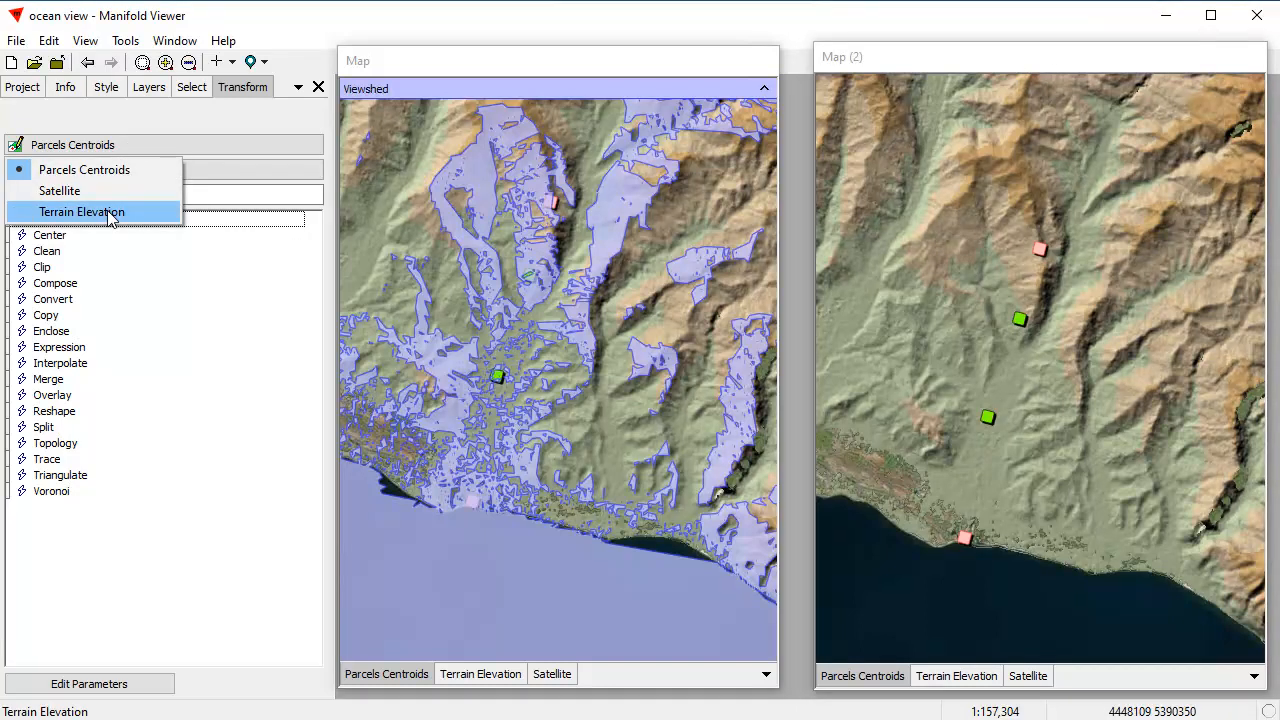
click(110, 212)
click(86, 175)
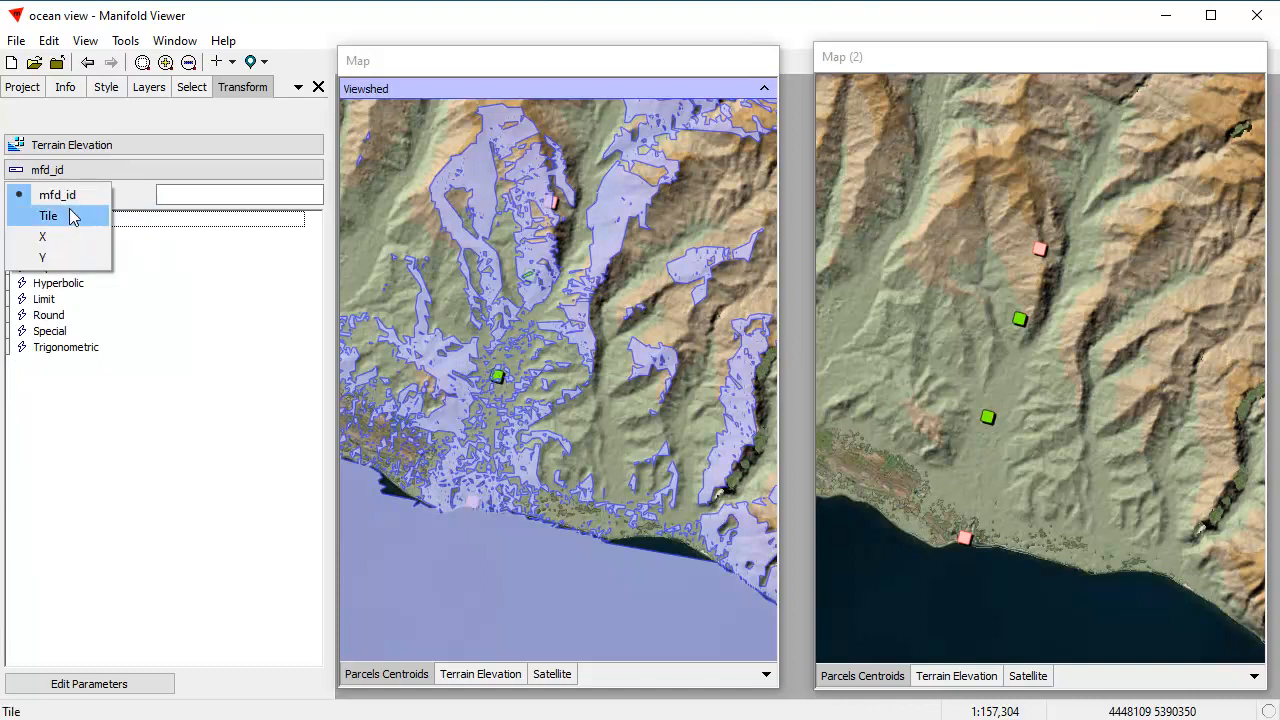
click(72, 217)
double_click(66, 447)
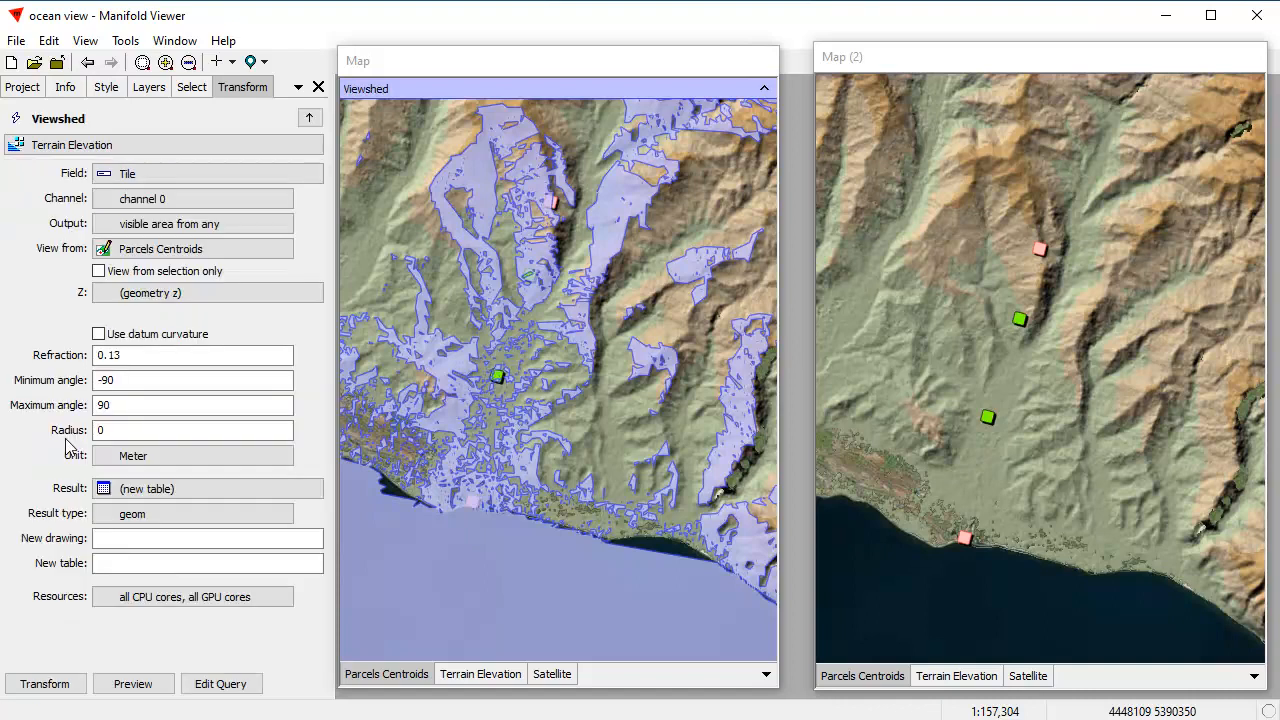
Step: Set the output to visible area from all, restrict it to the selected Parcels Centroids with heights from the Z field, and preview it
click(106, 226)
click(145, 249)
click(98, 271)
click(108, 295)
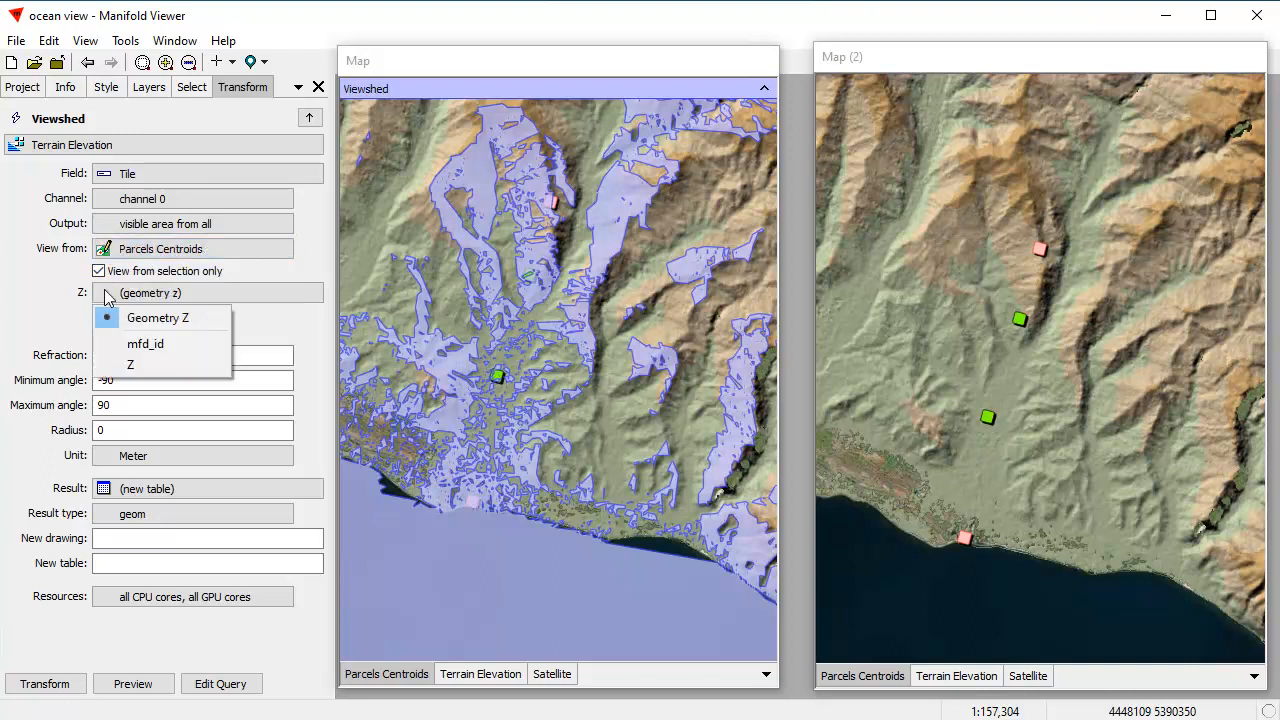
click(130, 364)
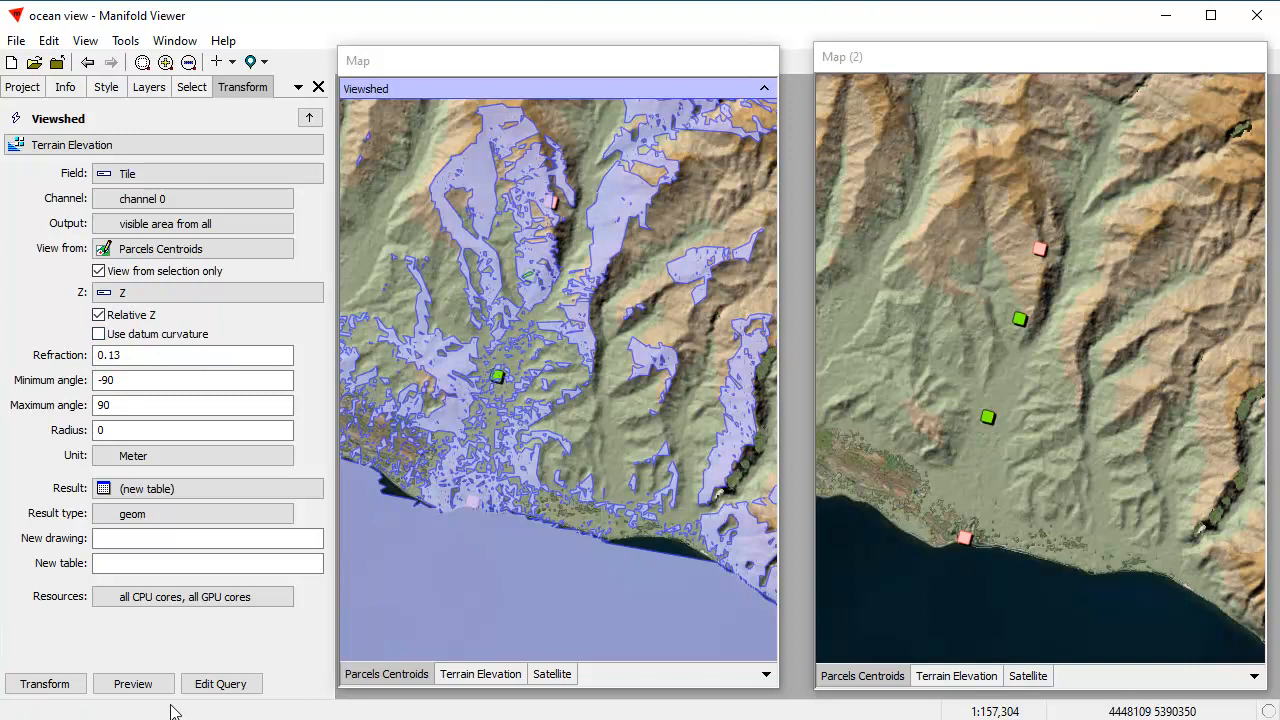
click(138, 686)
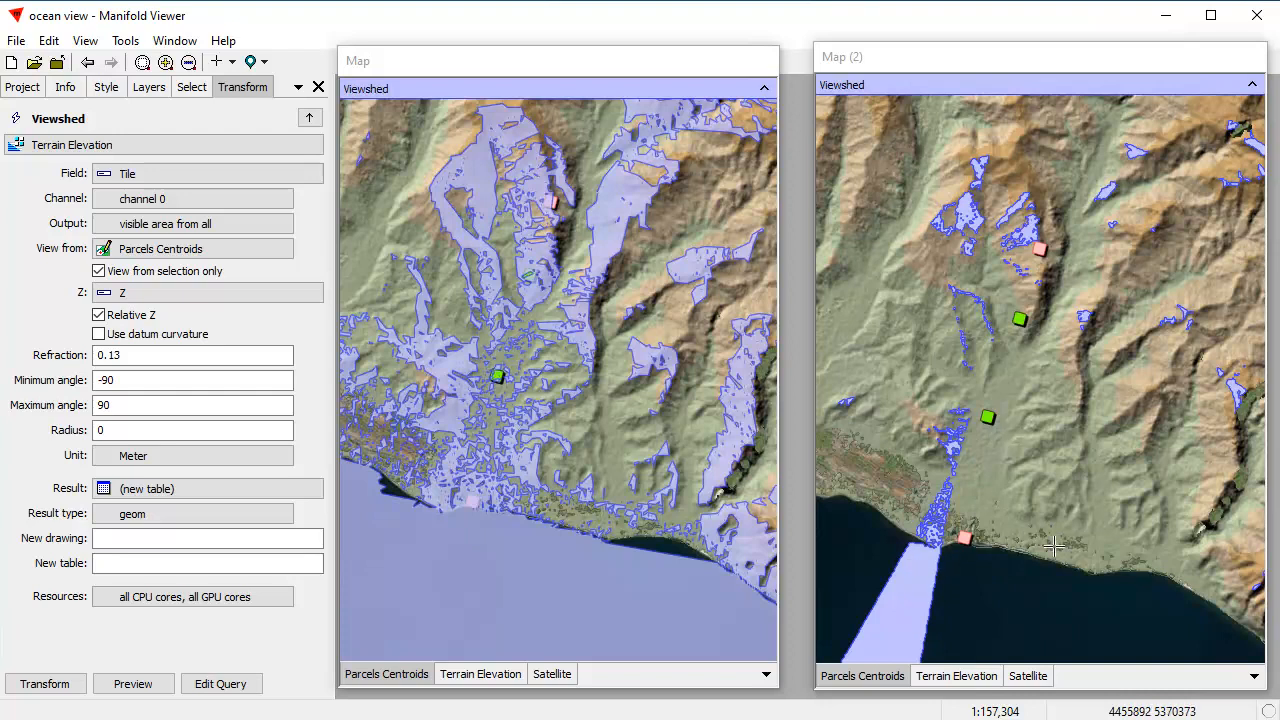
Step: Examine the Map (2) viewshed preview over the sea and the inland mountains at a wider scale
scroll(1027, 501, down, 1)
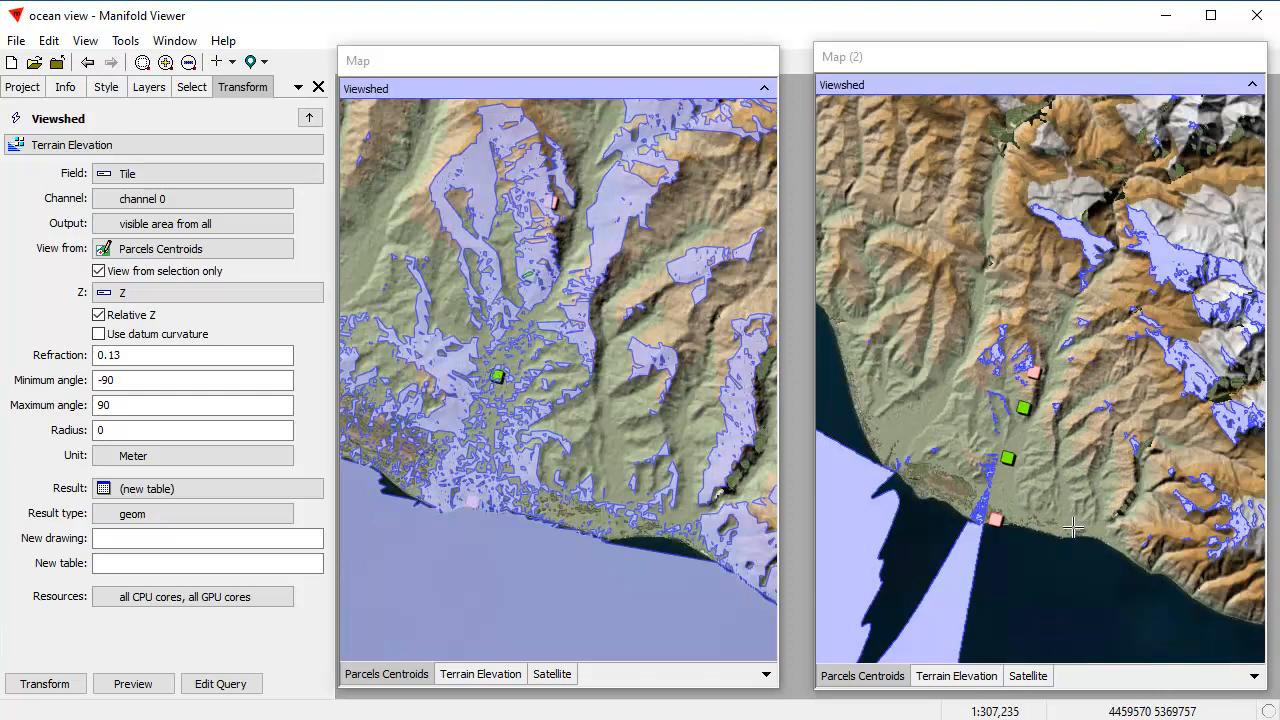
drag(1071, 538, 1089, 478)
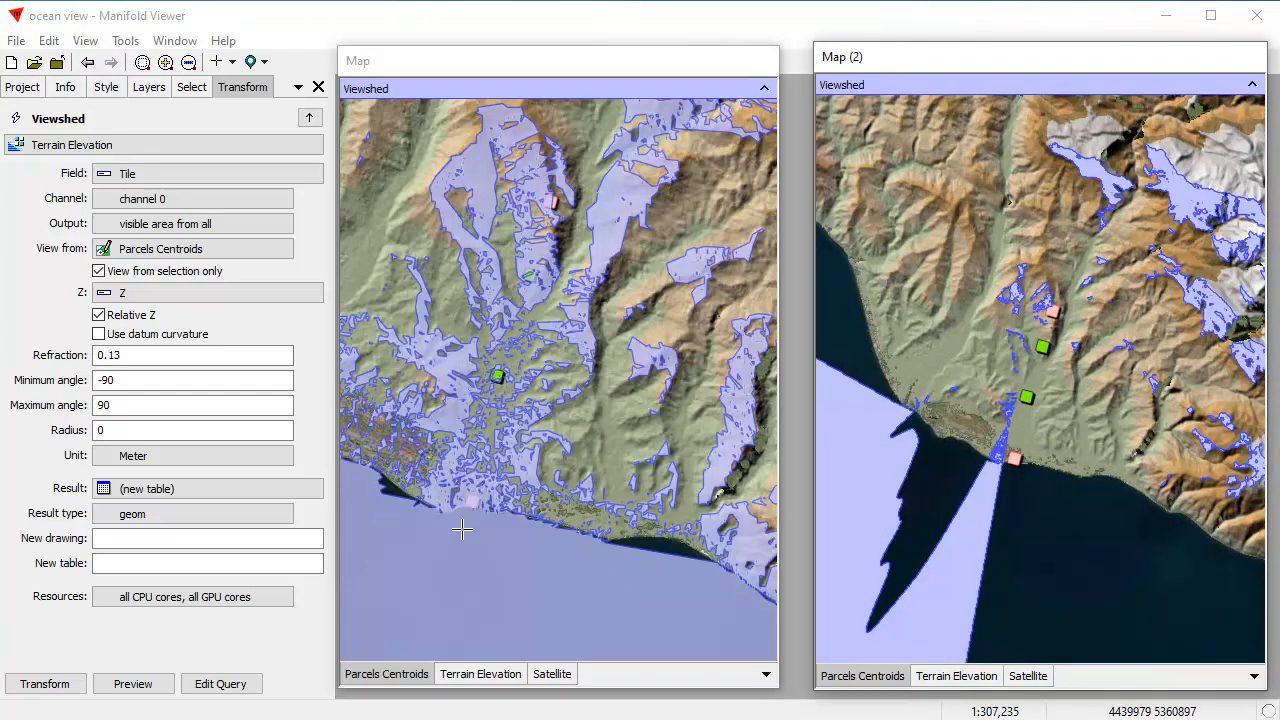
drag(1099, 397, 1093, 455)
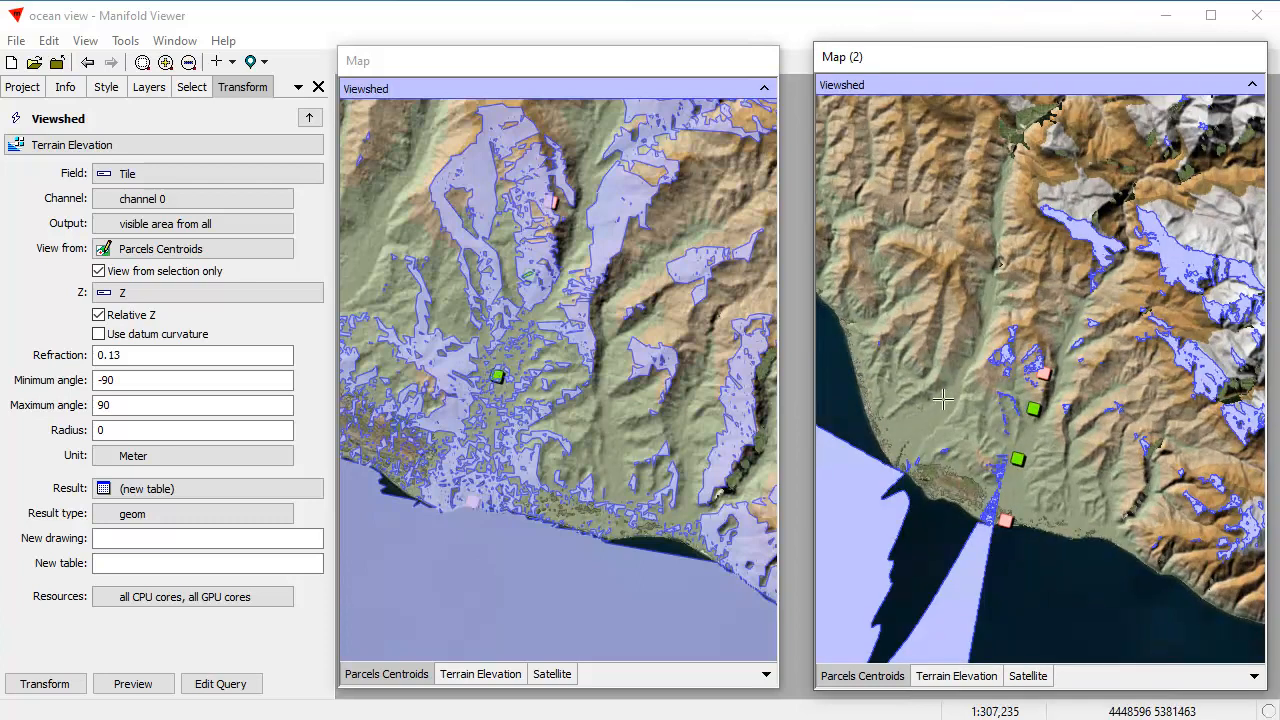
Step: Try the Map (2) viewshed preview at 50% opacity and return it to 100% opacity
scroll(1027, 414, up, 2)
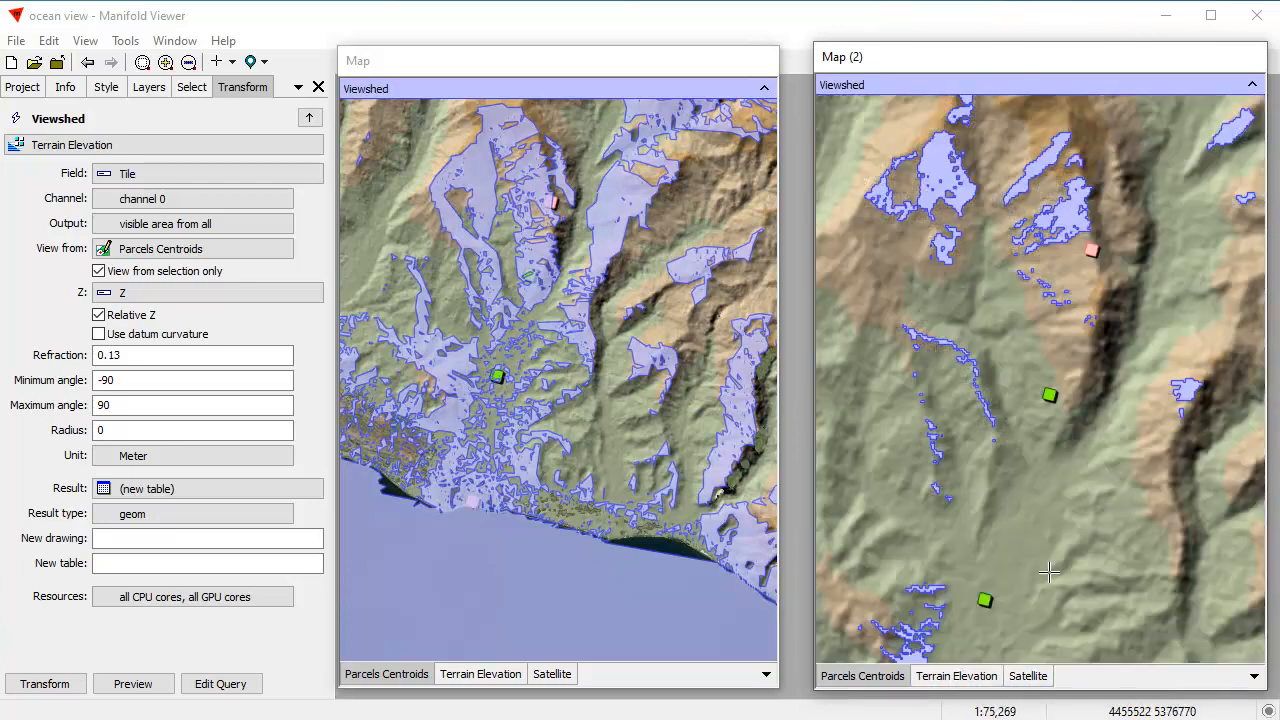
click(1030, 85)
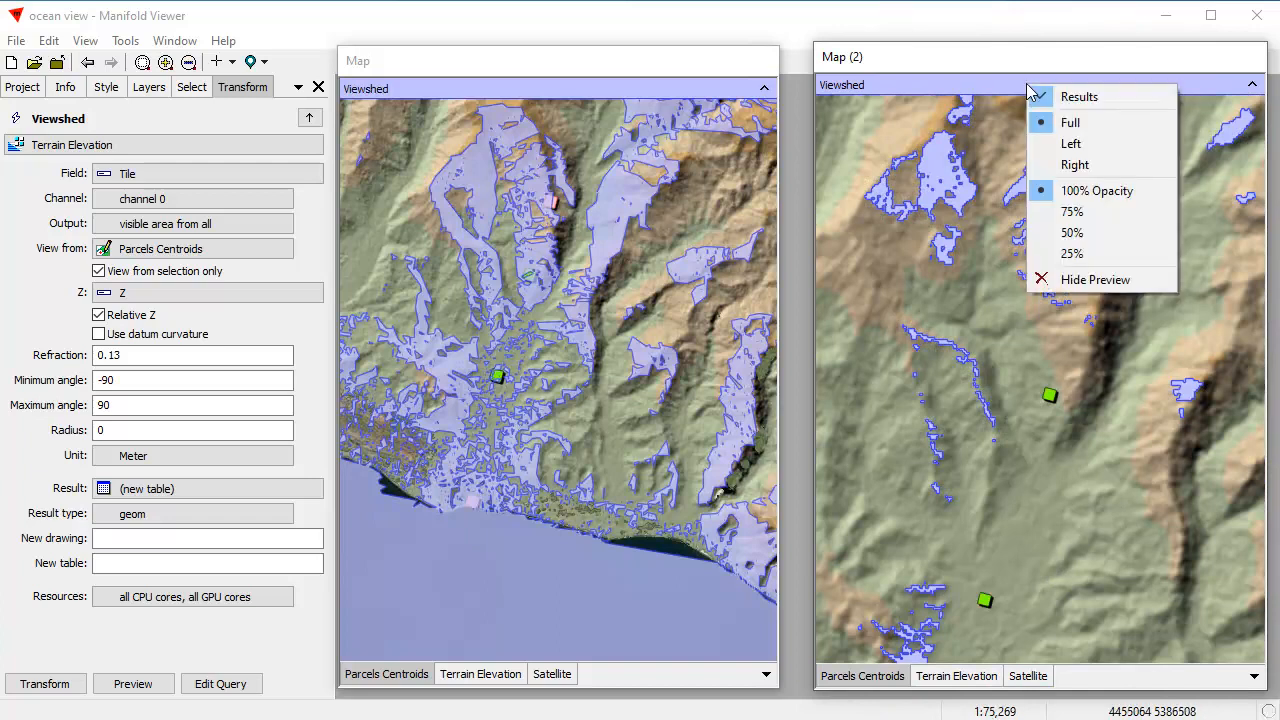
click(1084, 231)
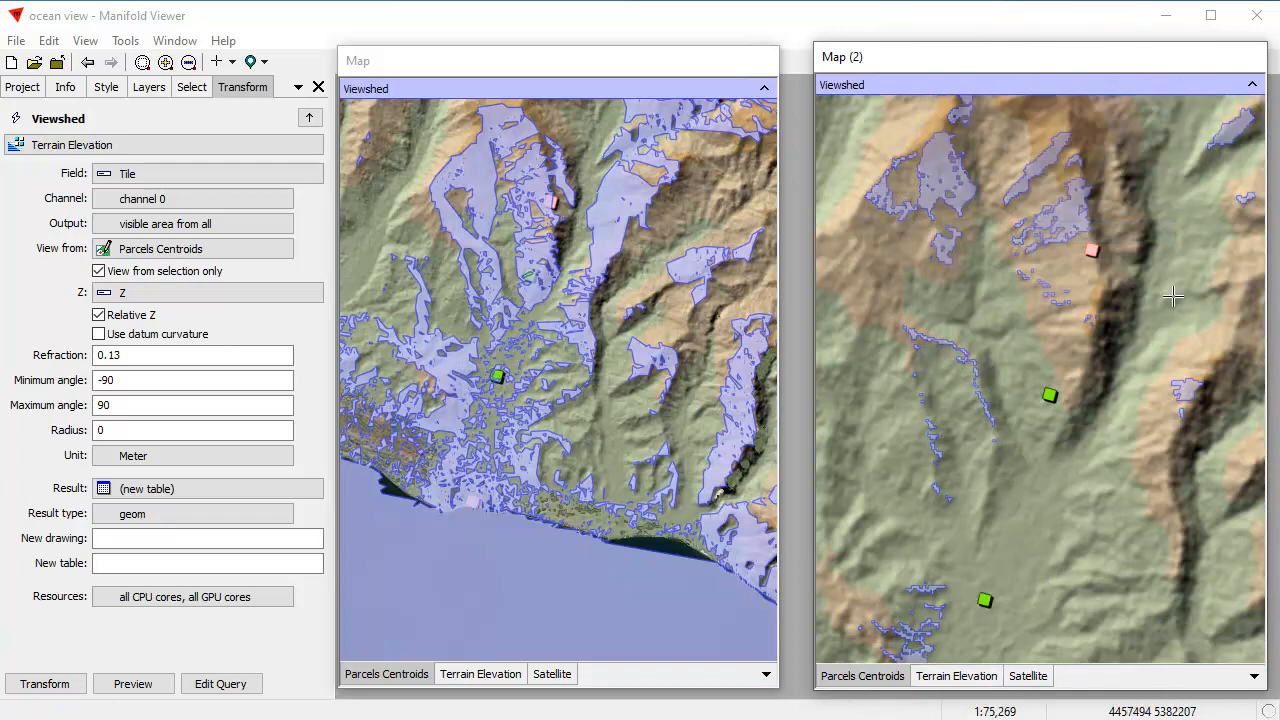
click(1036, 88)
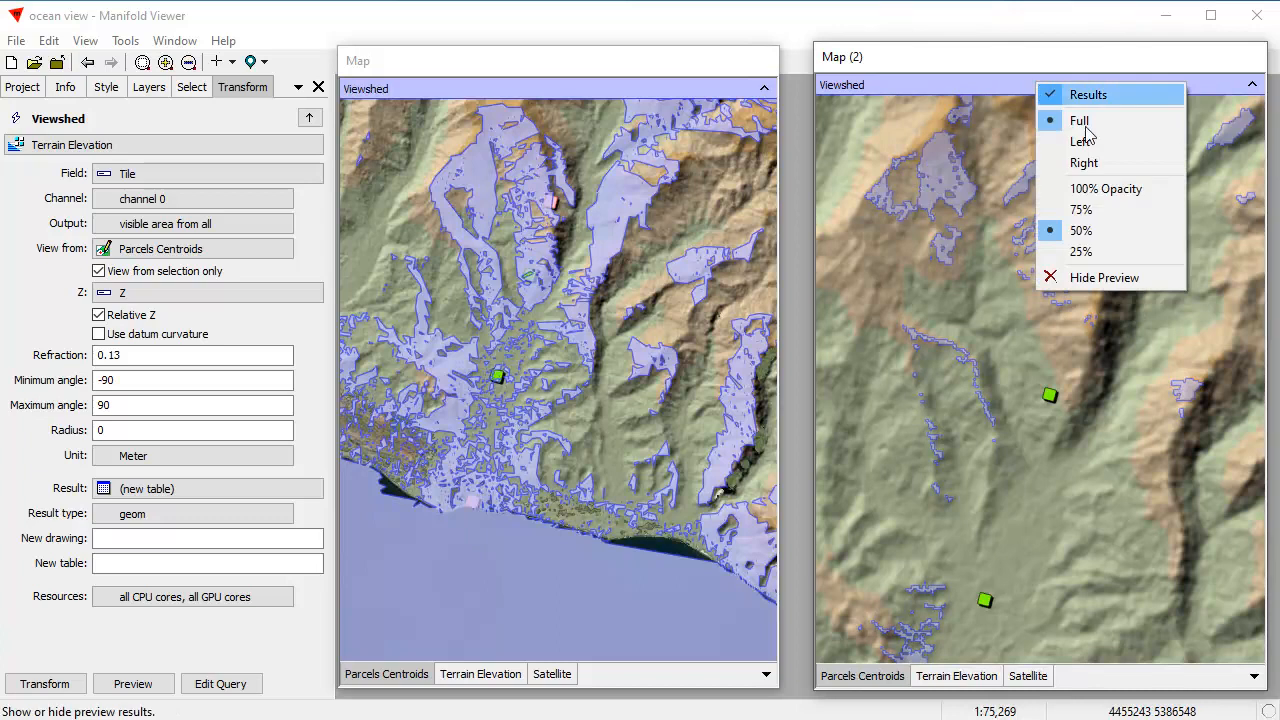
click(1086, 187)
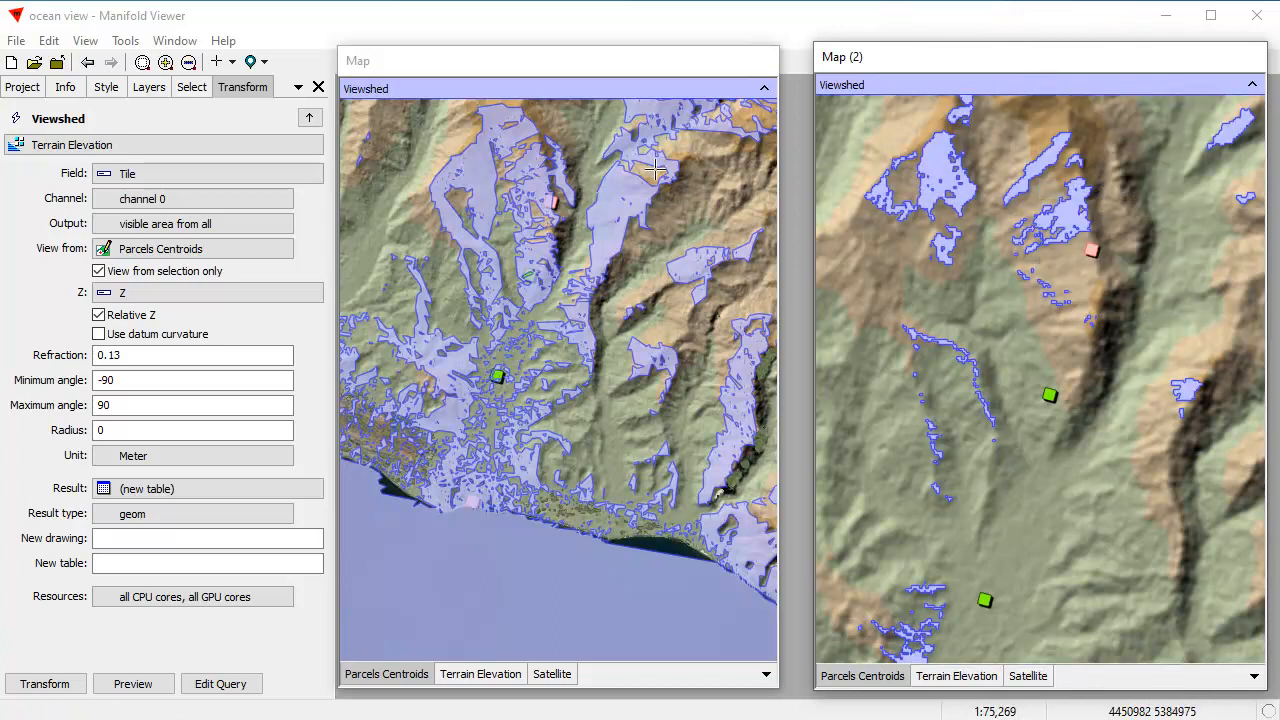
Step: Activate the original Map window and open the Contour transform for the Tile field of Terrain Elevation
click(679, 63)
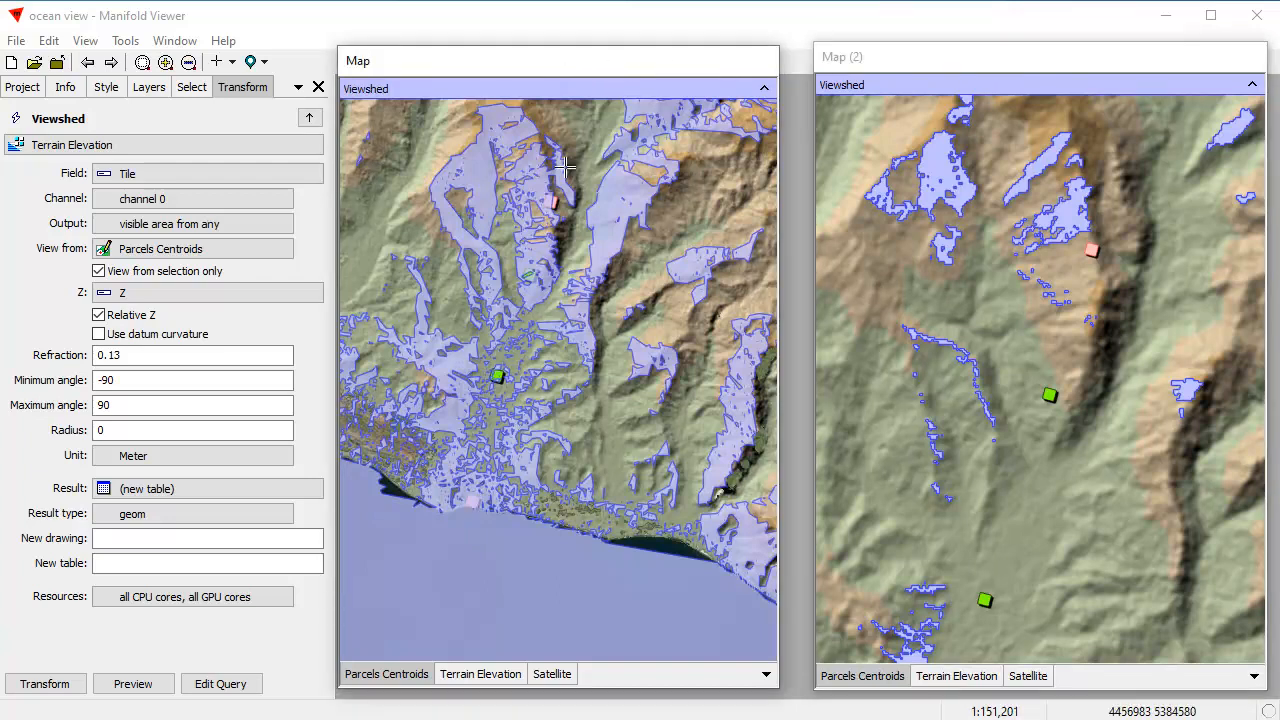
click(309, 117)
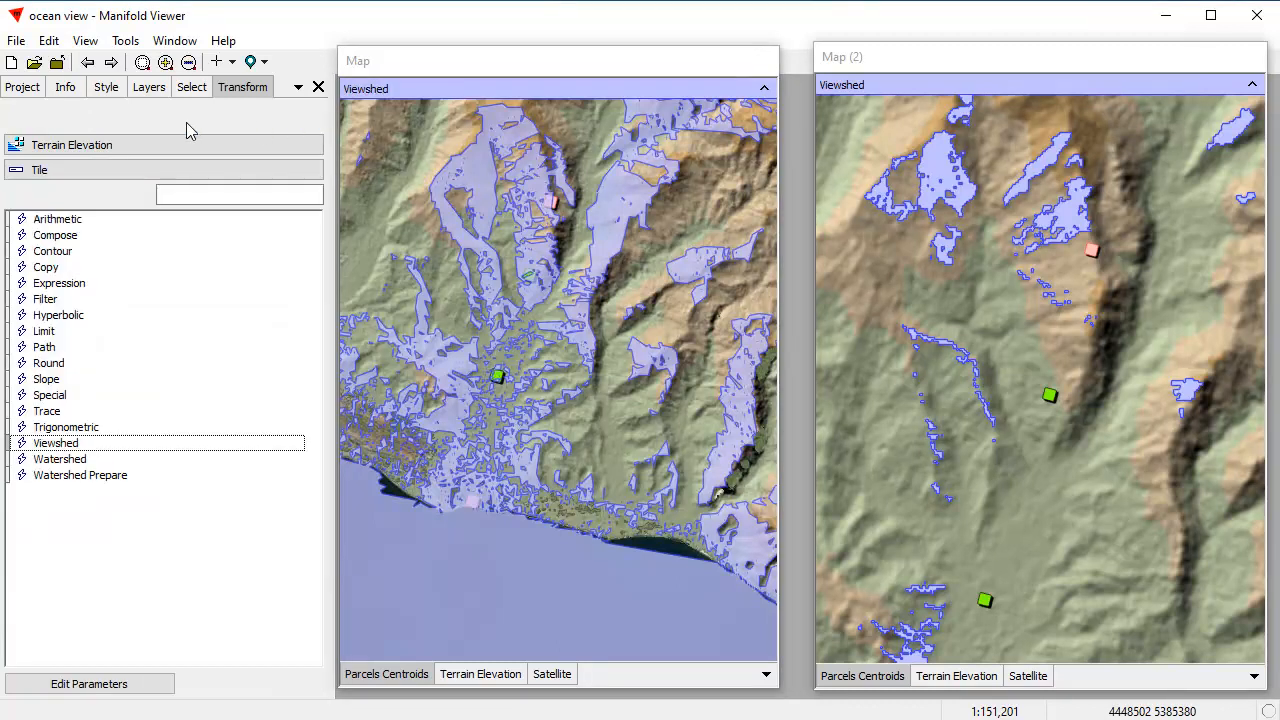
double_click(62, 254)
Step: Set the contour output type to line over the full height range with a step of 50, and preview it
click(104, 233)
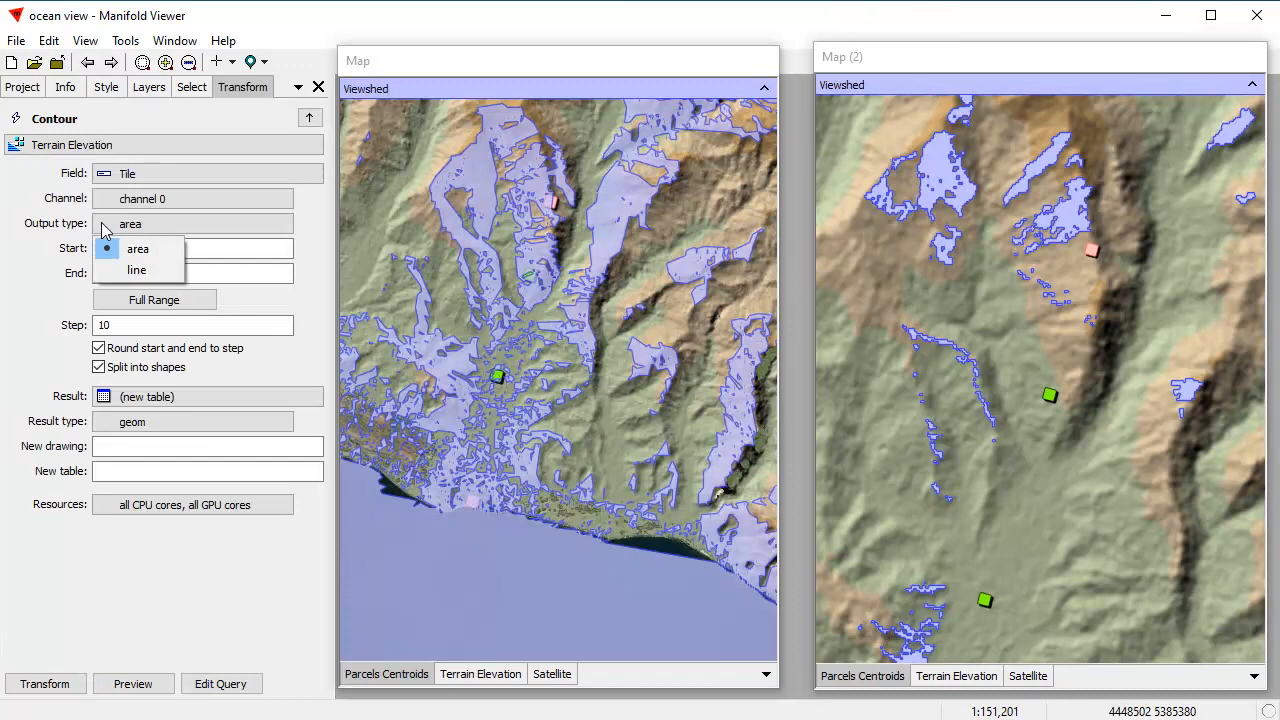
click(130, 268)
click(141, 308)
double_click(134, 323)
text(5)
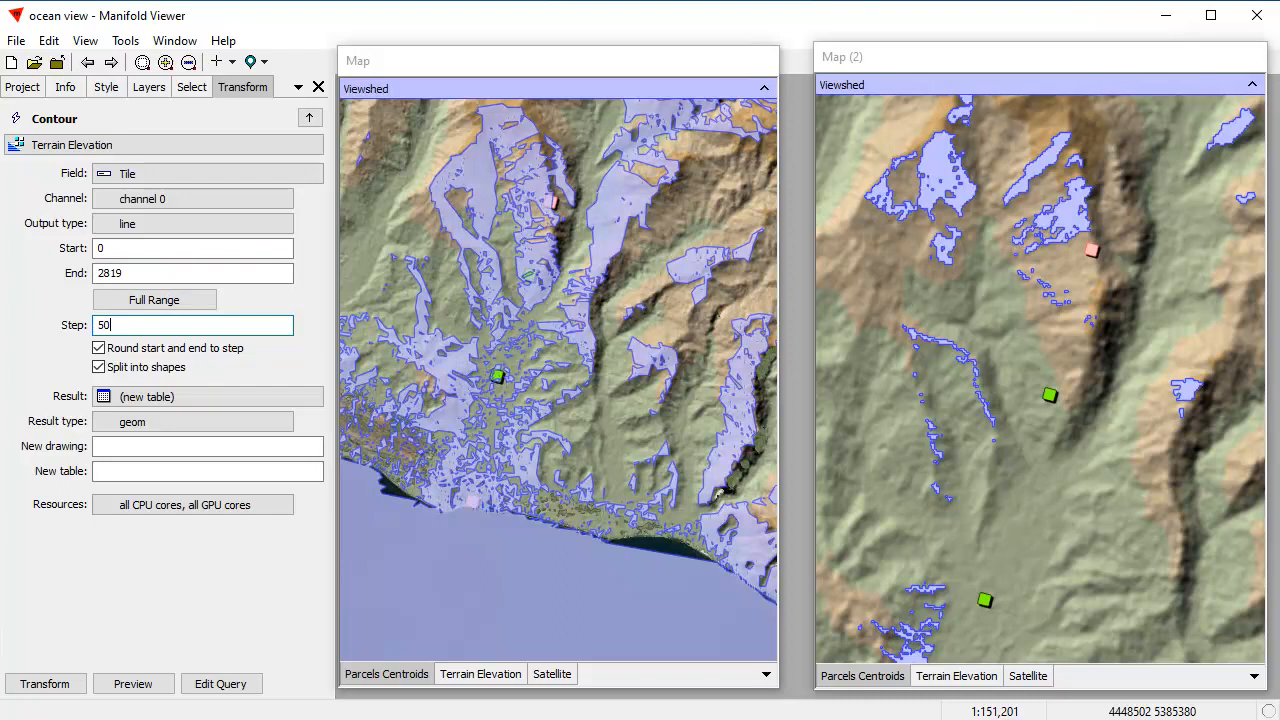
click(135, 685)
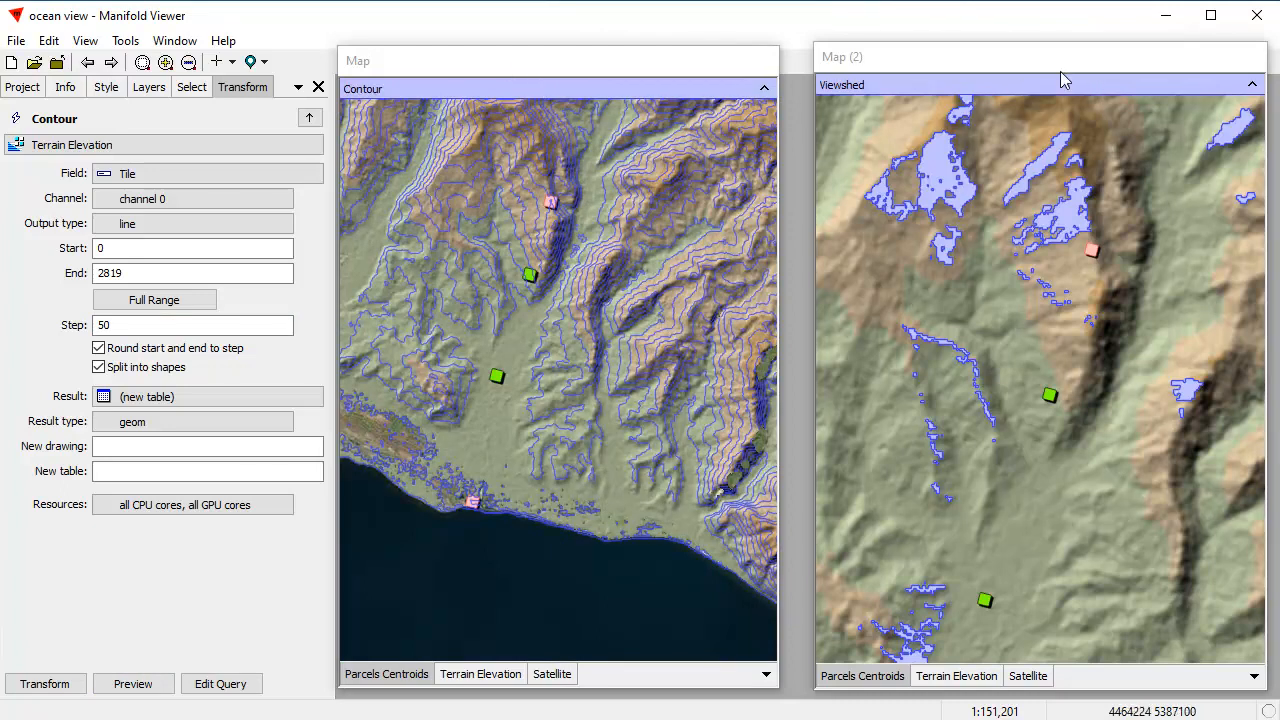
Step: Switch between the Map and Map (2) windows to compare their transform settings, and move the Map window slightly closer to Map (2)
click(578, 68)
click(954, 65)
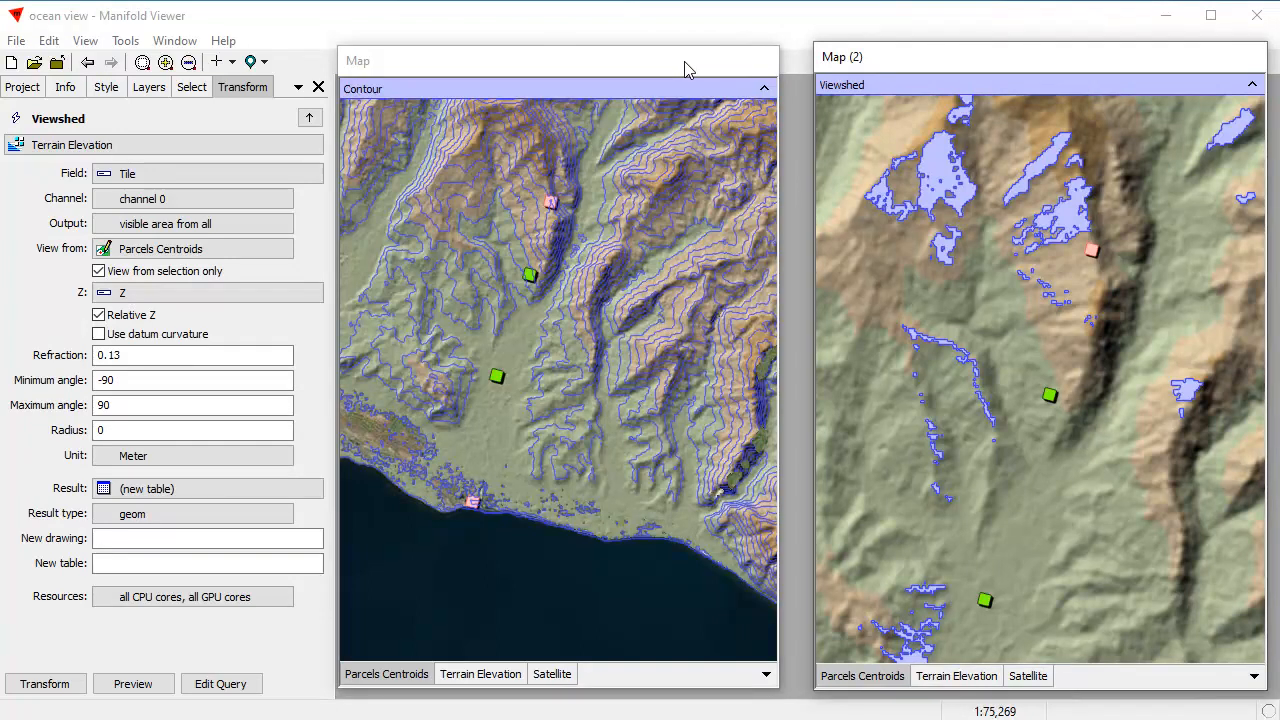
drag(685, 69, 704, 65)
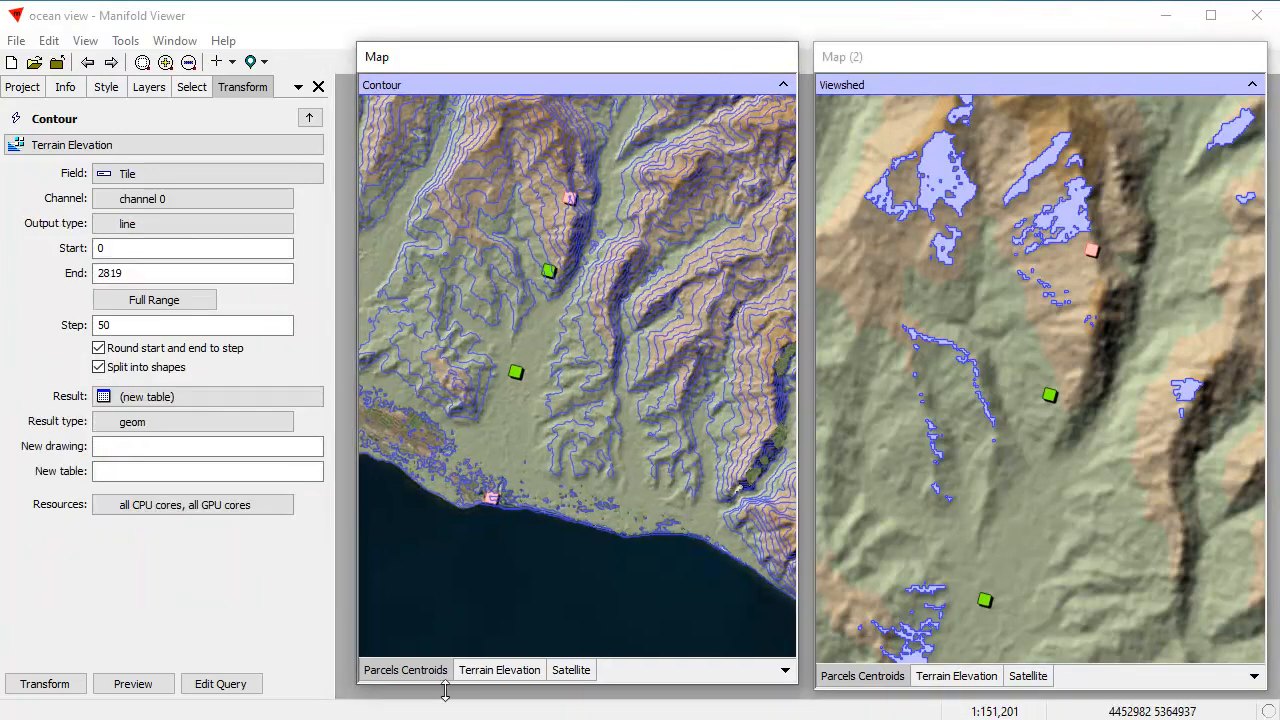
Step: Open the table of the Parcels Centroids layer, undock it, shrink its window and place it over the lower part of Map (2)
right_click(412, 668)
click(464, 719)
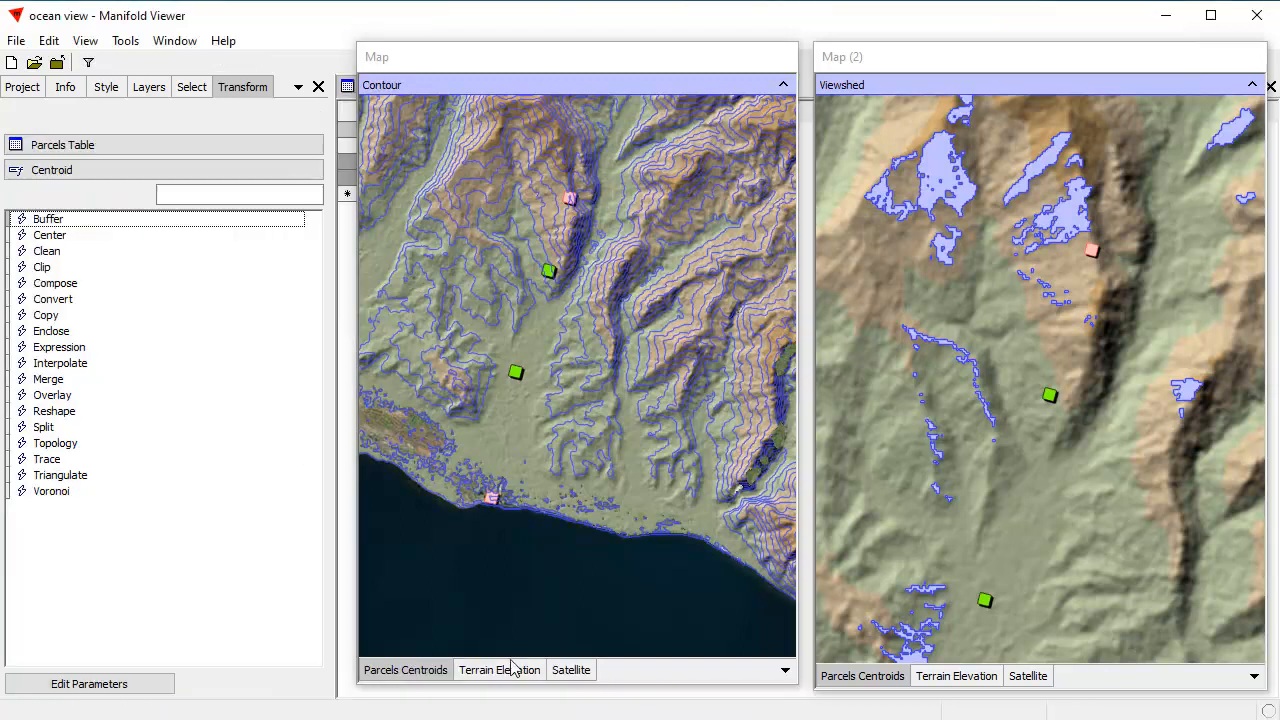
shift+click(345, 90)
drag(1273, 652, 664, 440)
drag(537, 141, 1105, 369)
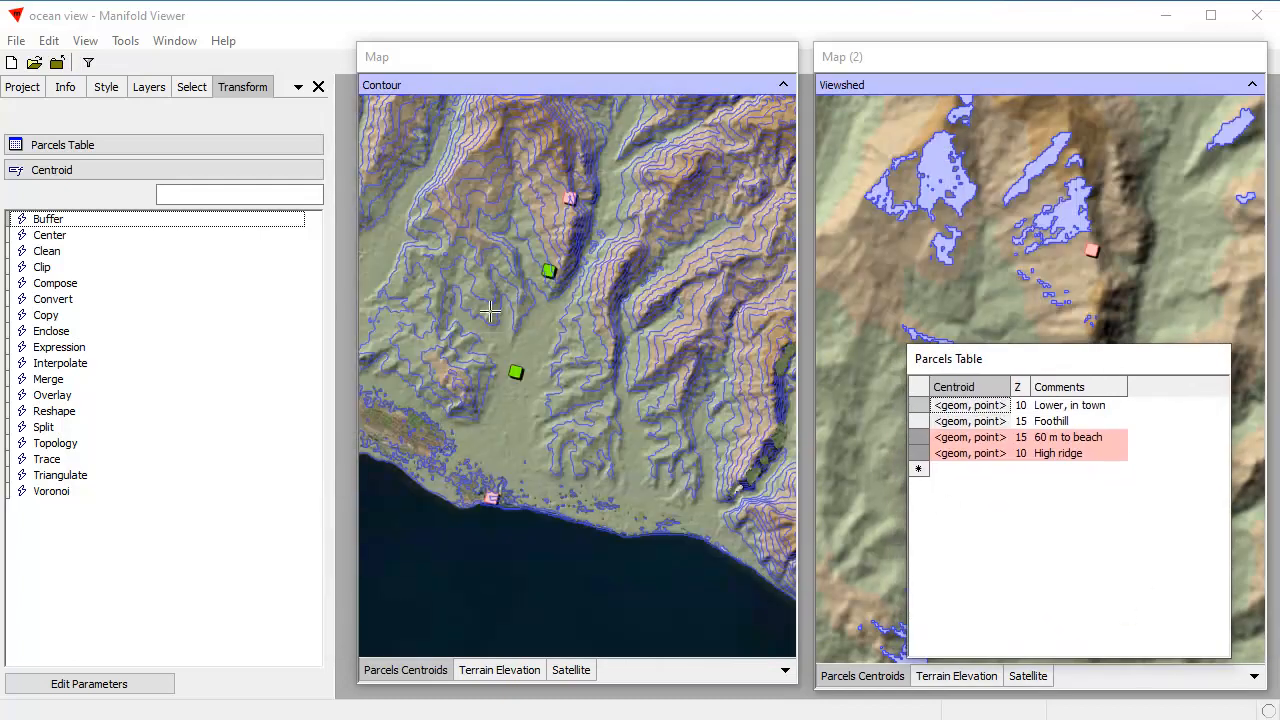
Step: Open the Search selection template for the Z field of the Parcels Table
click(191, 88)
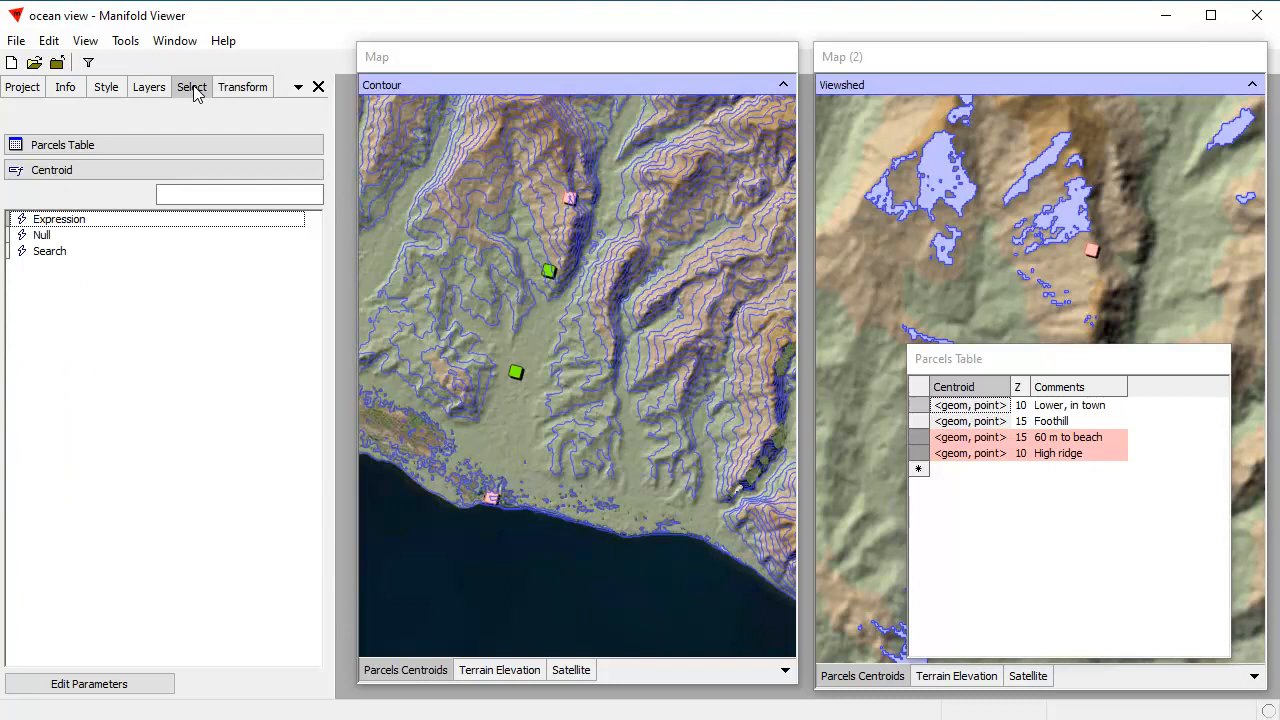
click(38, 172)
click(45, 277)
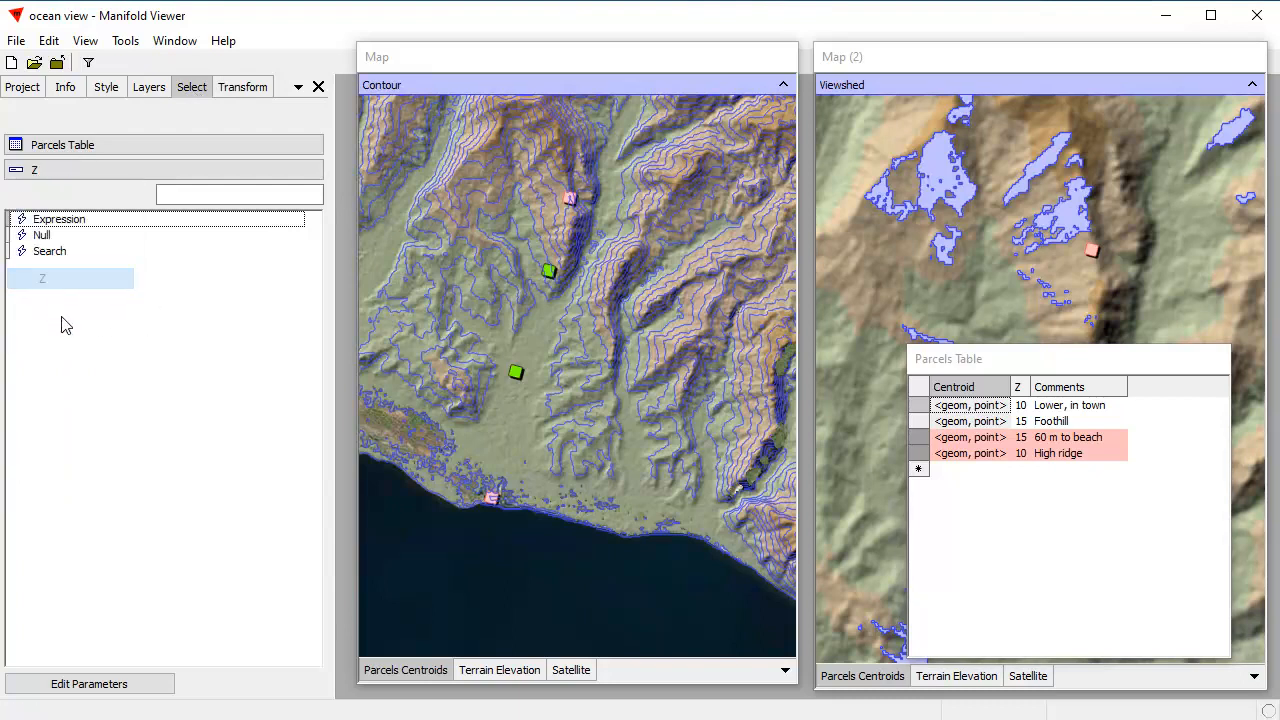
double_click(50, 252)
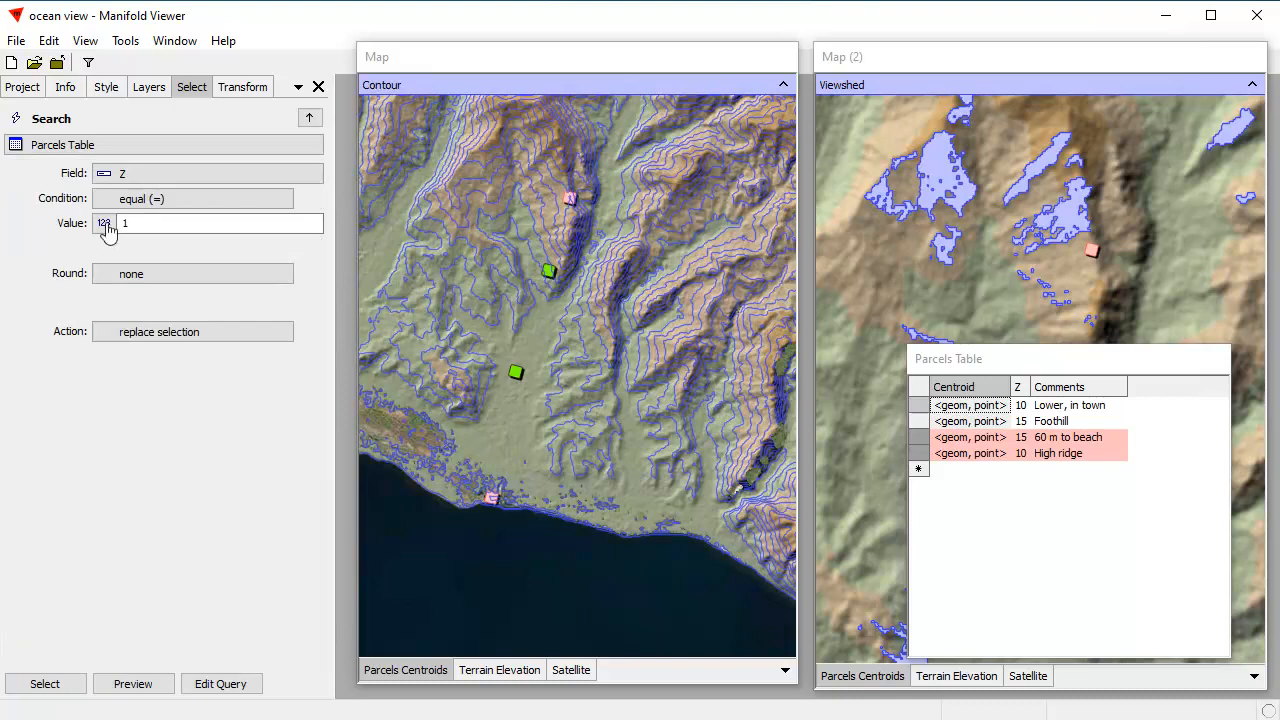
Step: Preview a selection of parcels with Z greater than 12, and move the Parcels Table window slightly up
click(106, 199)
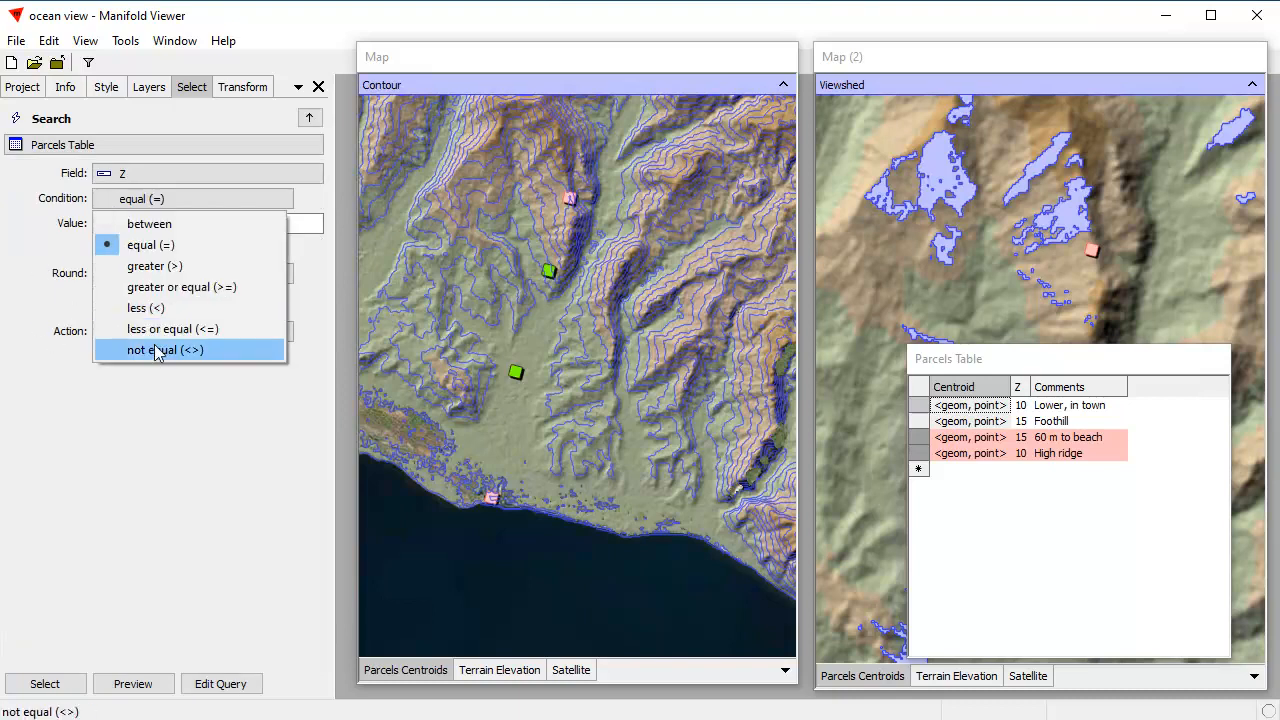
click(157, 266)
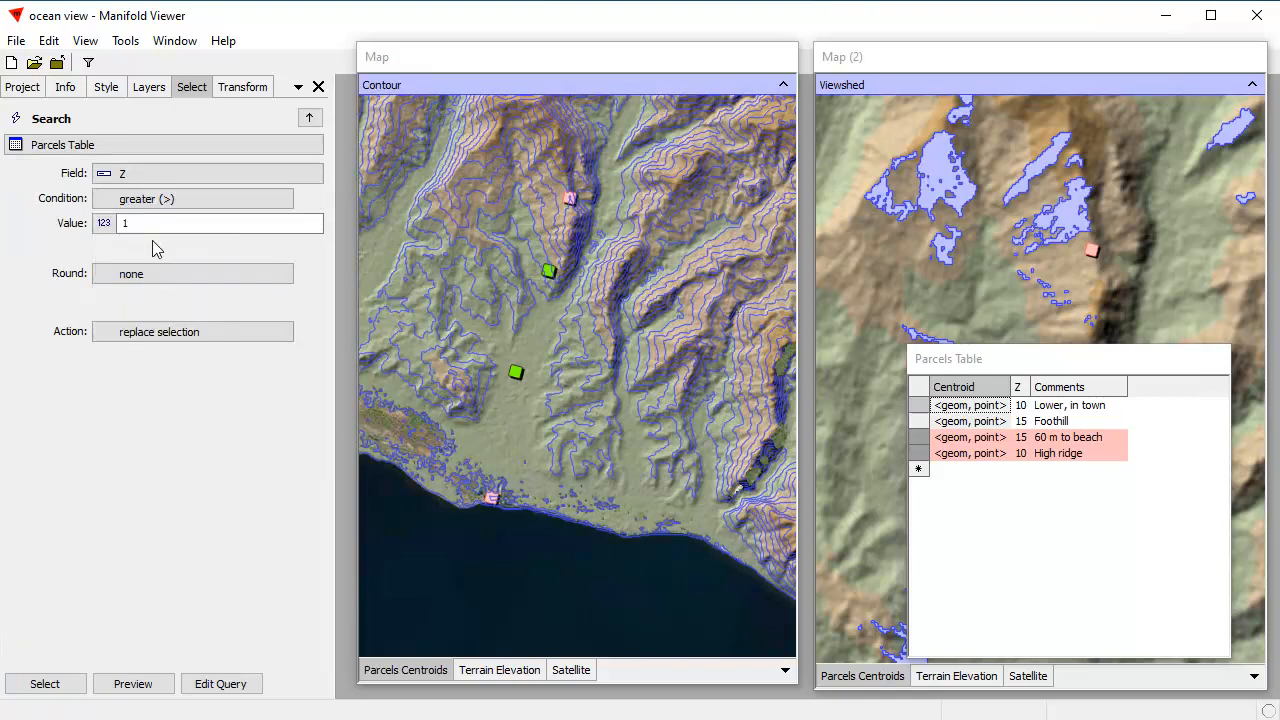
text(12)
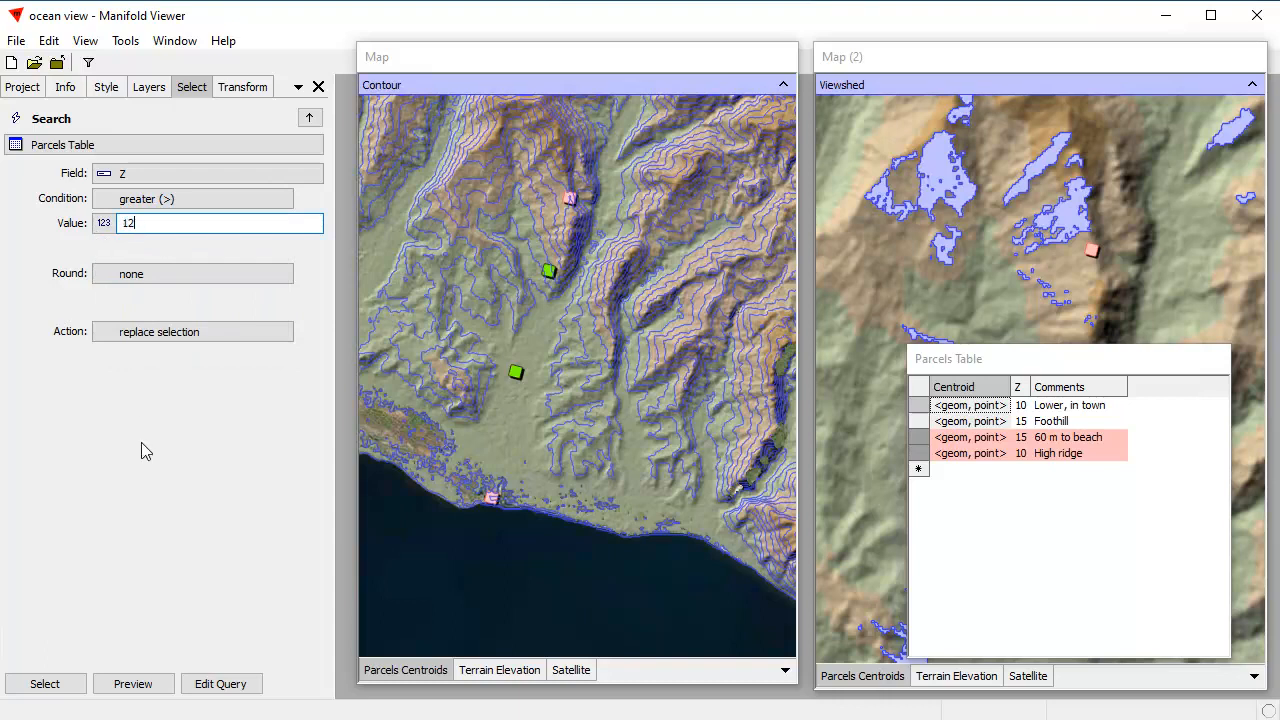
click(134, 683)
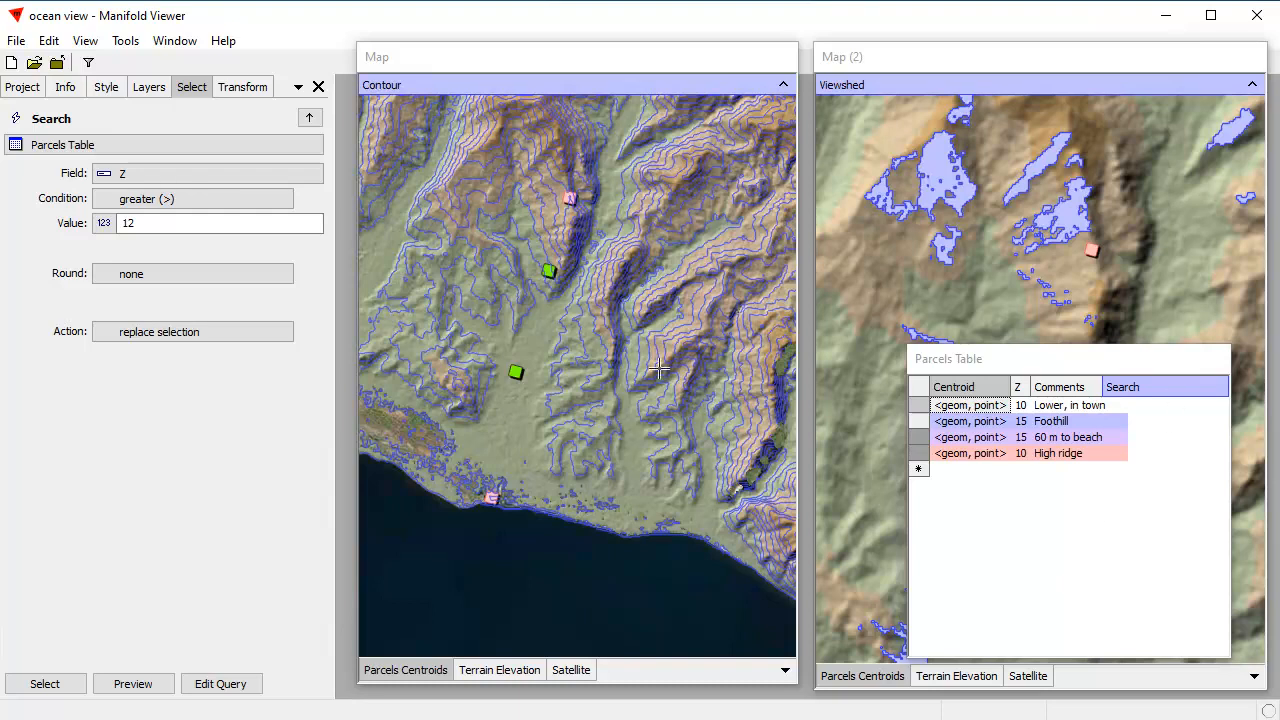
mouse_move(1090, 363)
mouse_down()
mouse_move(1097, 304)
mouse_move(1116, 343)
mouse_move(1095, 364)
mouse_move(1090, 350)
mouse_up()
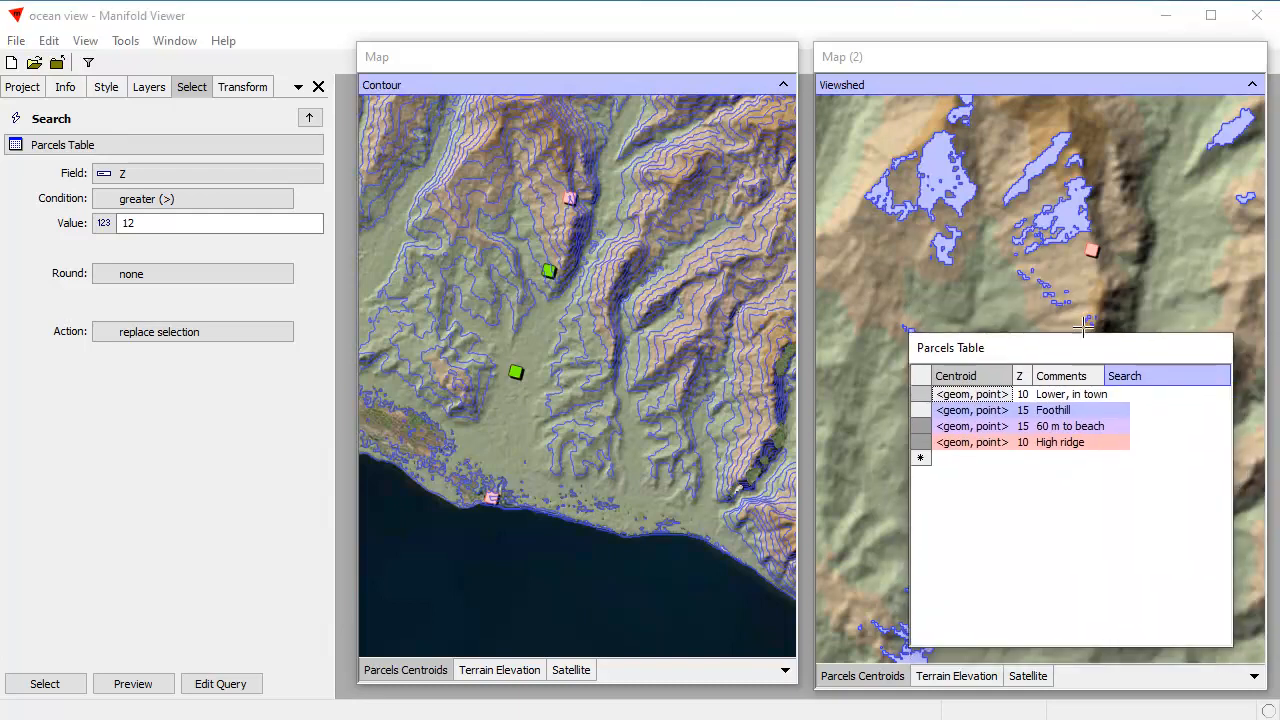